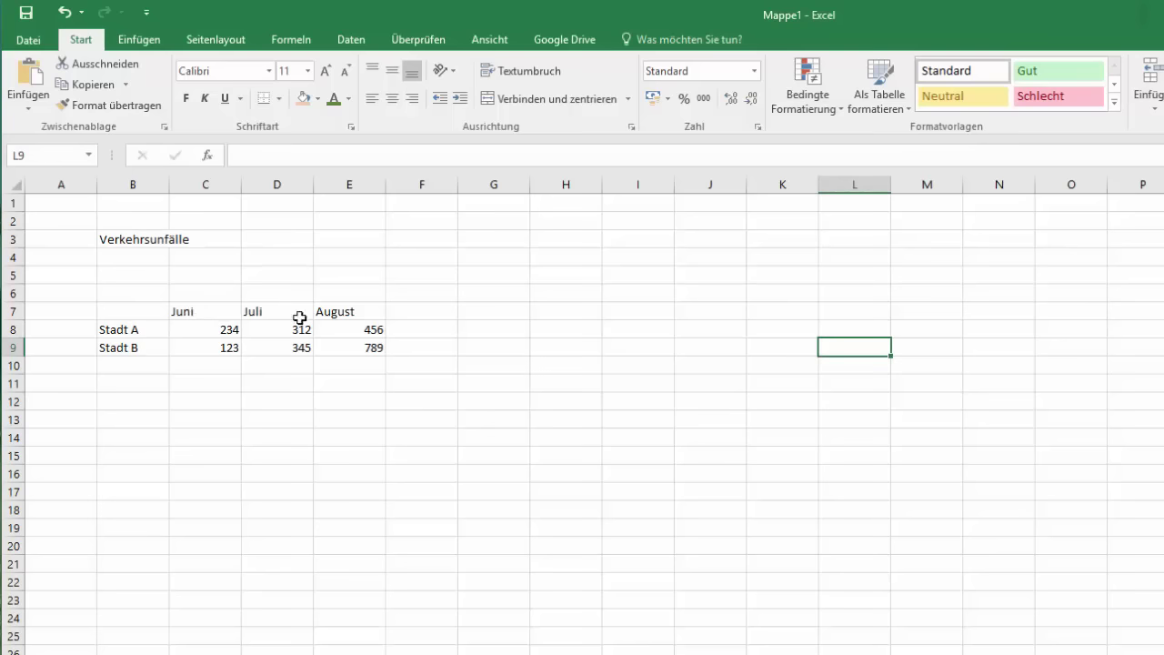
Step: Select the table B7:E9 and open Empfohlene Diagramme from the Einfügen tab
{"action": "left_click", "coordinate": [128, 311]}
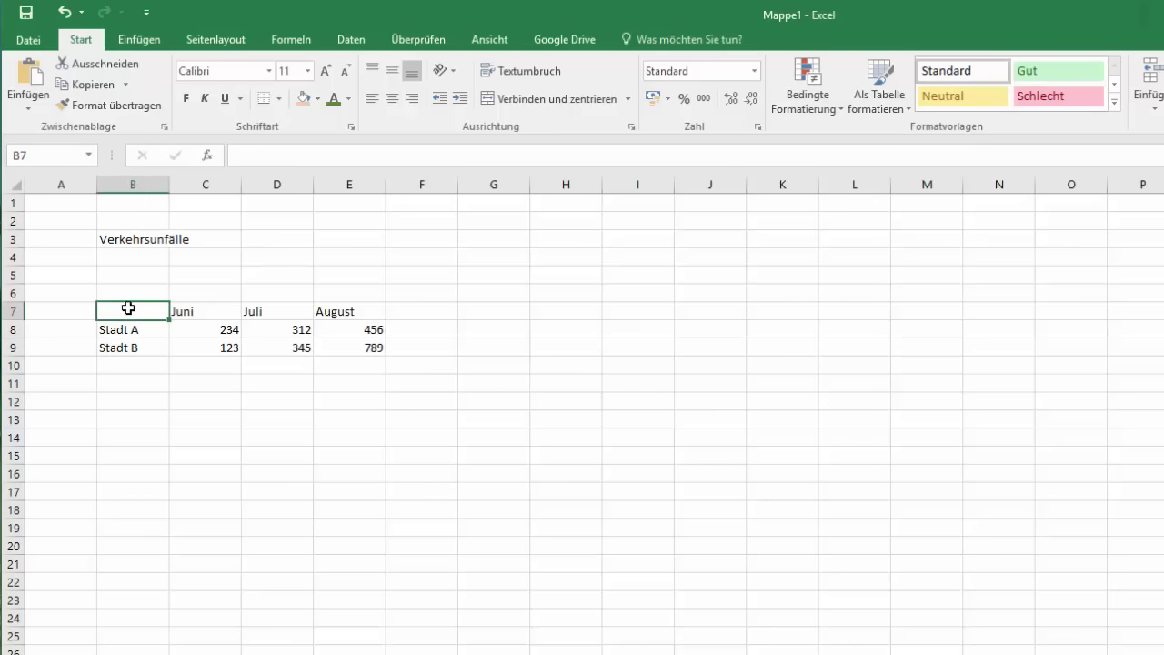
{"action": "left_click_drag", "start_coordinate": [128, 309], "coordinate": [345, 351]}
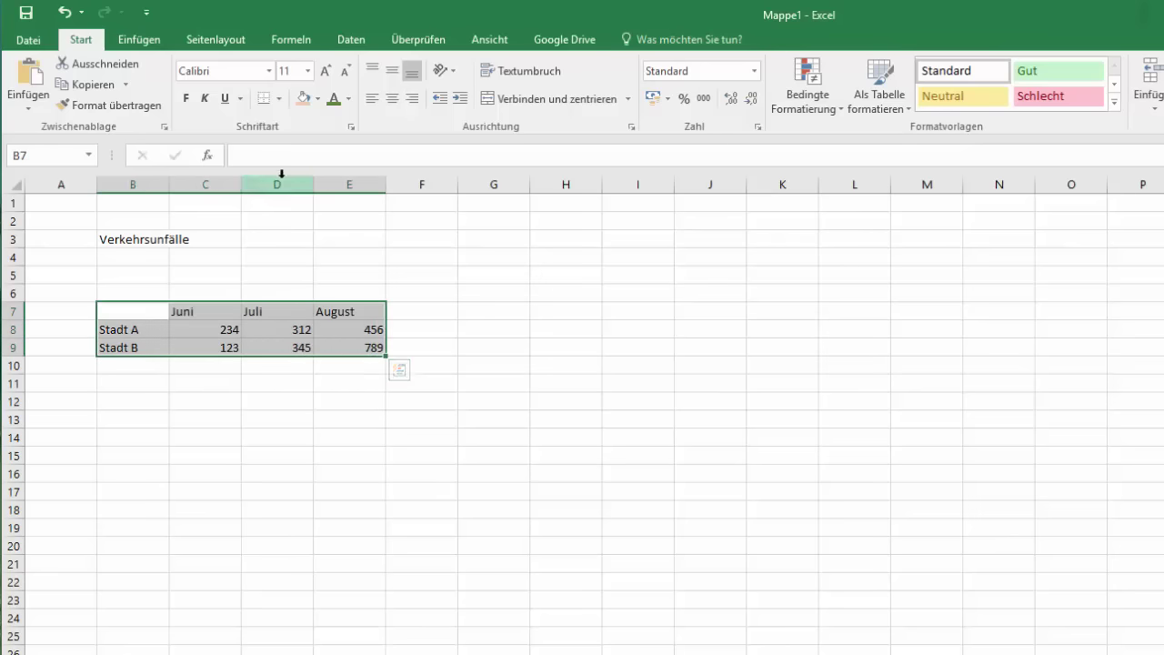
{"action": "left_click", "coordinate": [146, 43]}
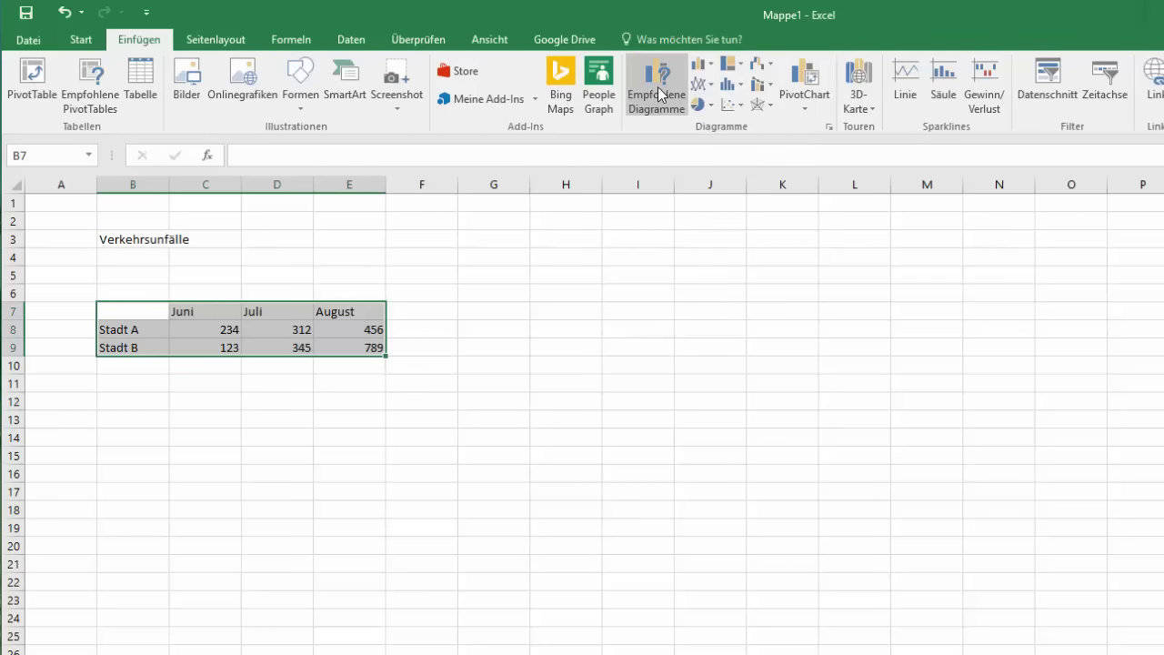
{"action": "left_click", "coordinate": [648, 86]}
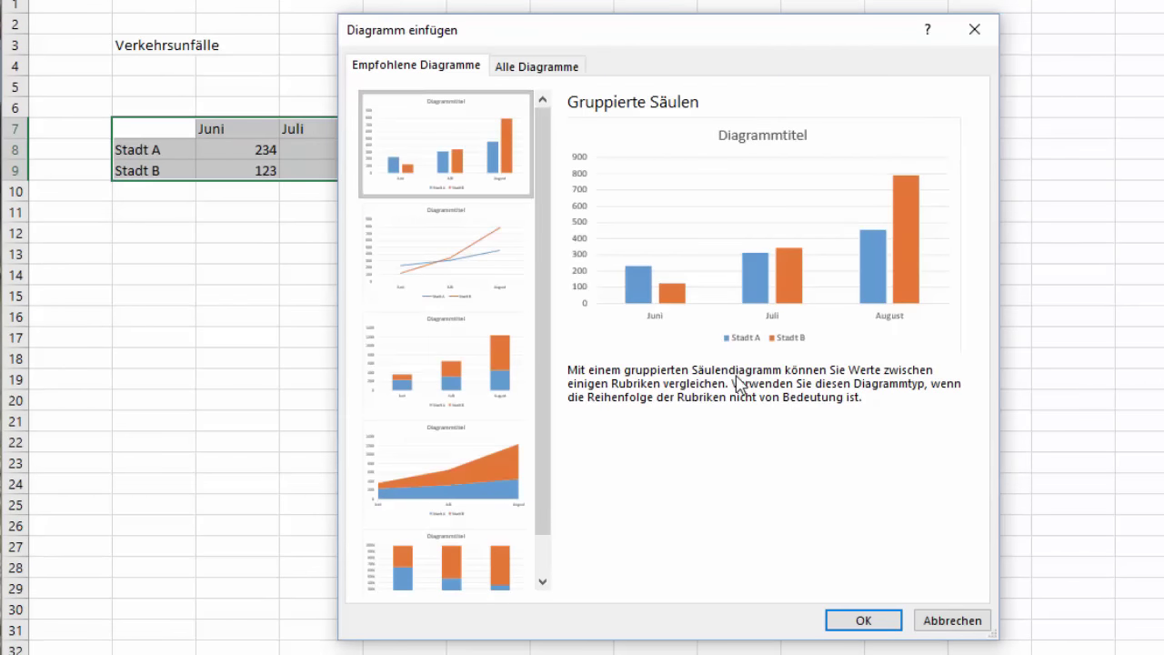
Step: Compare line, stacked column and stacked area previews, then insert the Gruppierte Säulen chart
{"action": "left_click", "coordinate": [481, 256]}
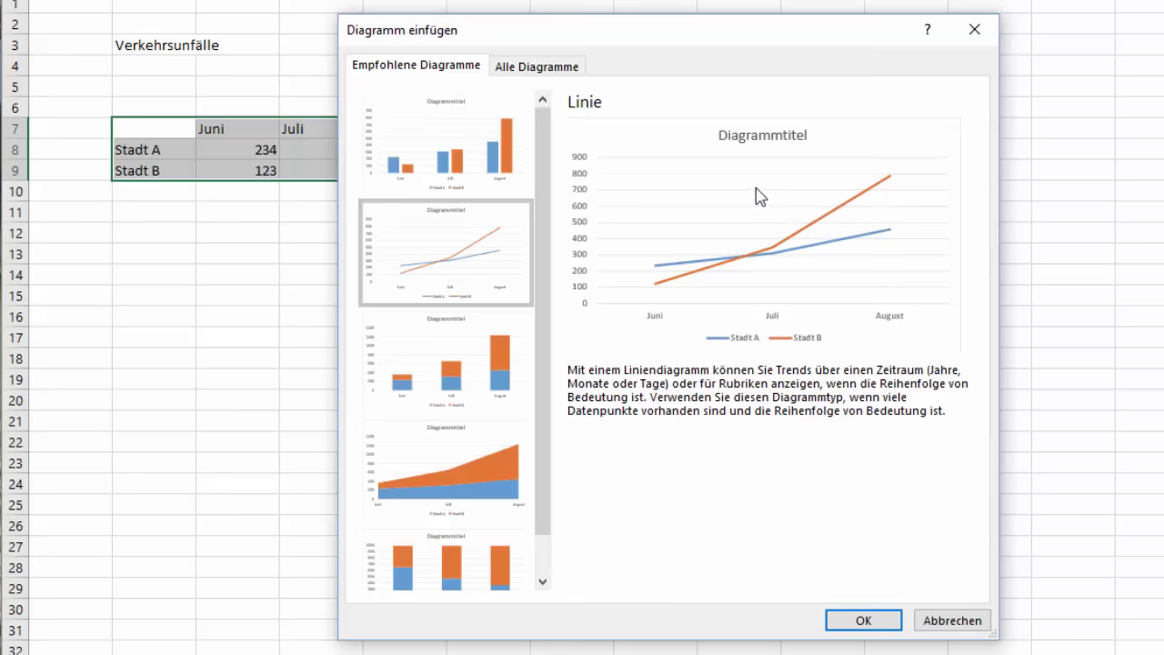
{"action": "left_click", "coordinate": [503, 170]}
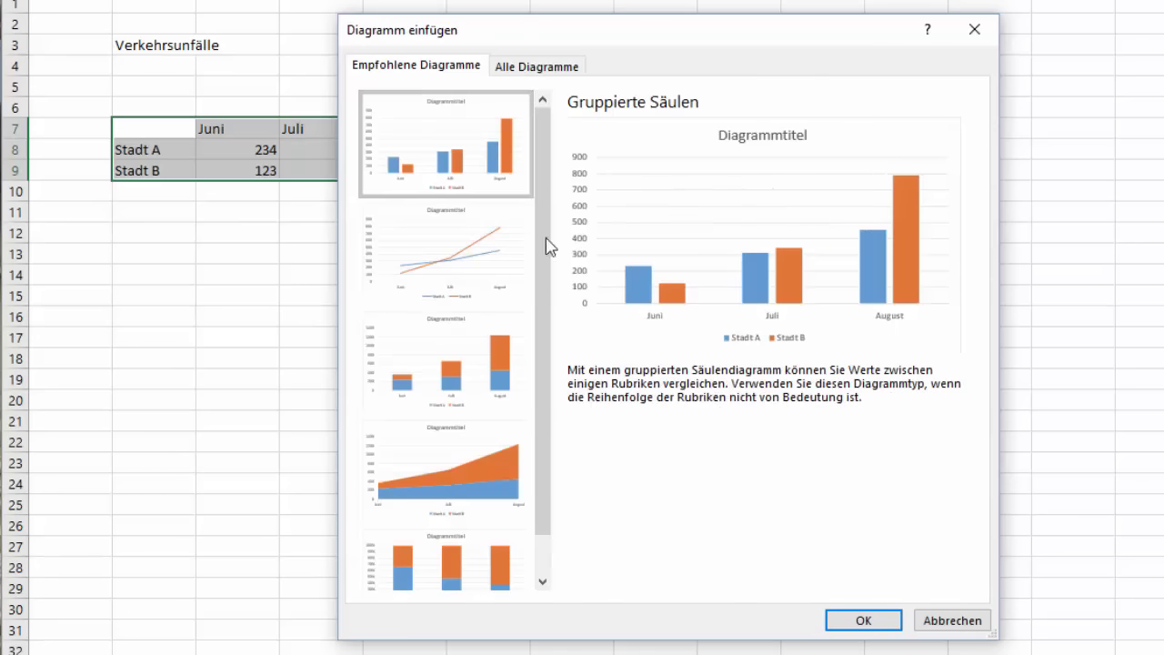
{"action": "left_click", "coordinate": [488, 260]}
{"action": "left_click", "coordinate": [467, 366]}
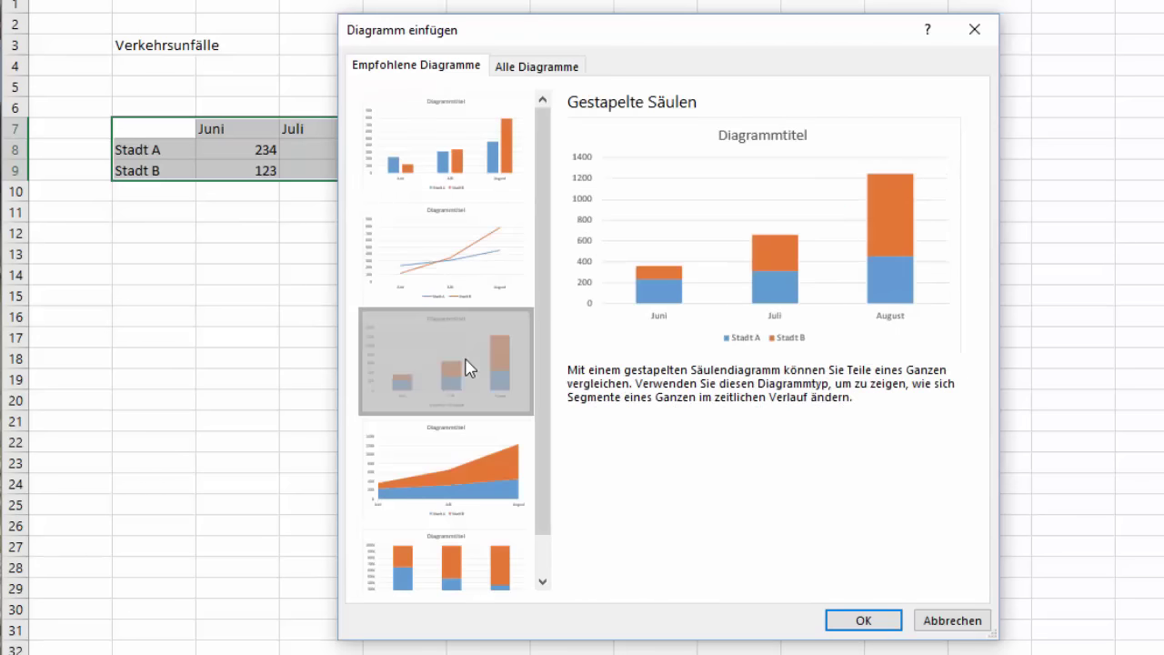
{"action": "left_click", "coordinate": [459, 488]}
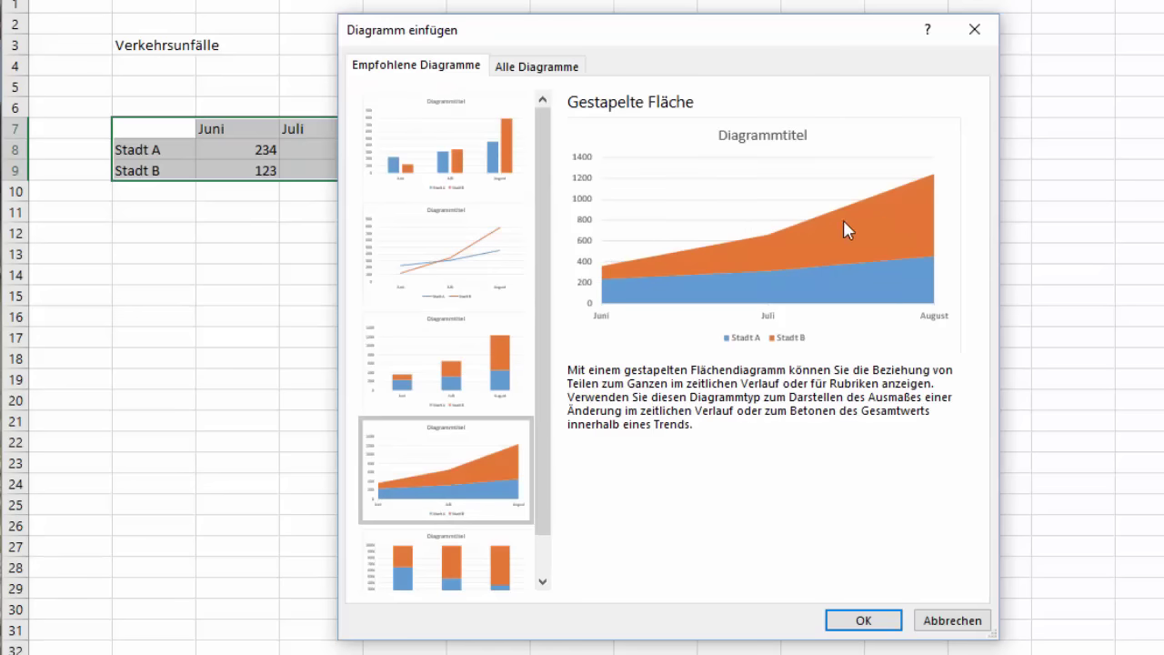
{"action": "left_click", "coordinate": [464, 268]}
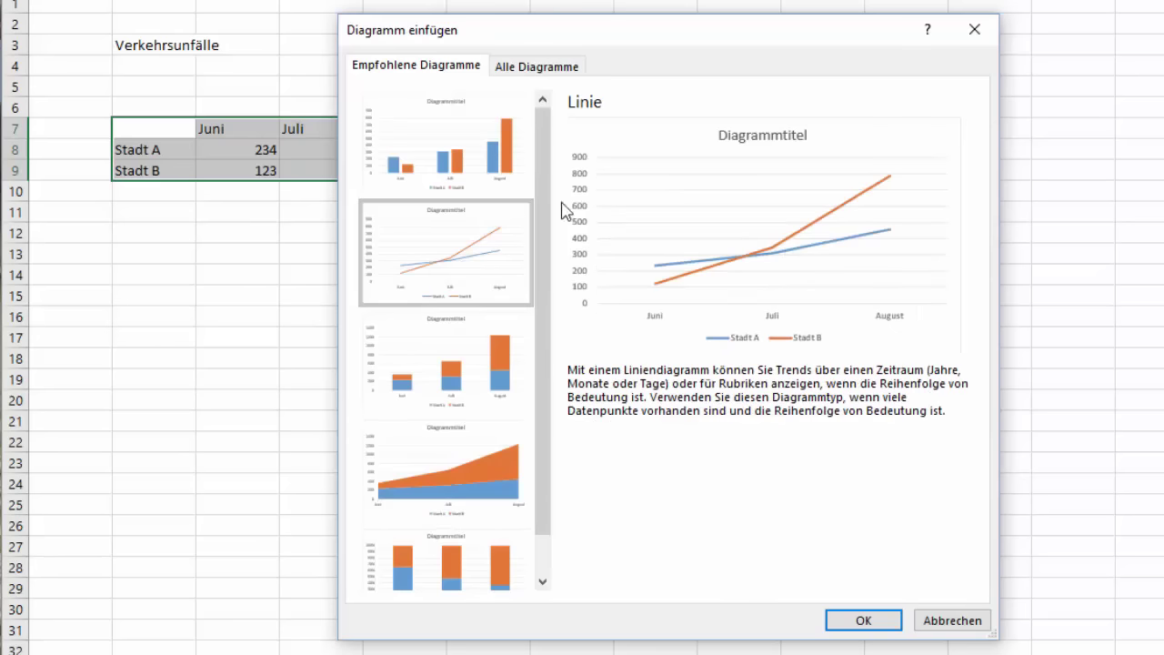
{"action": "left_click", "coordinate": [440, 170]}
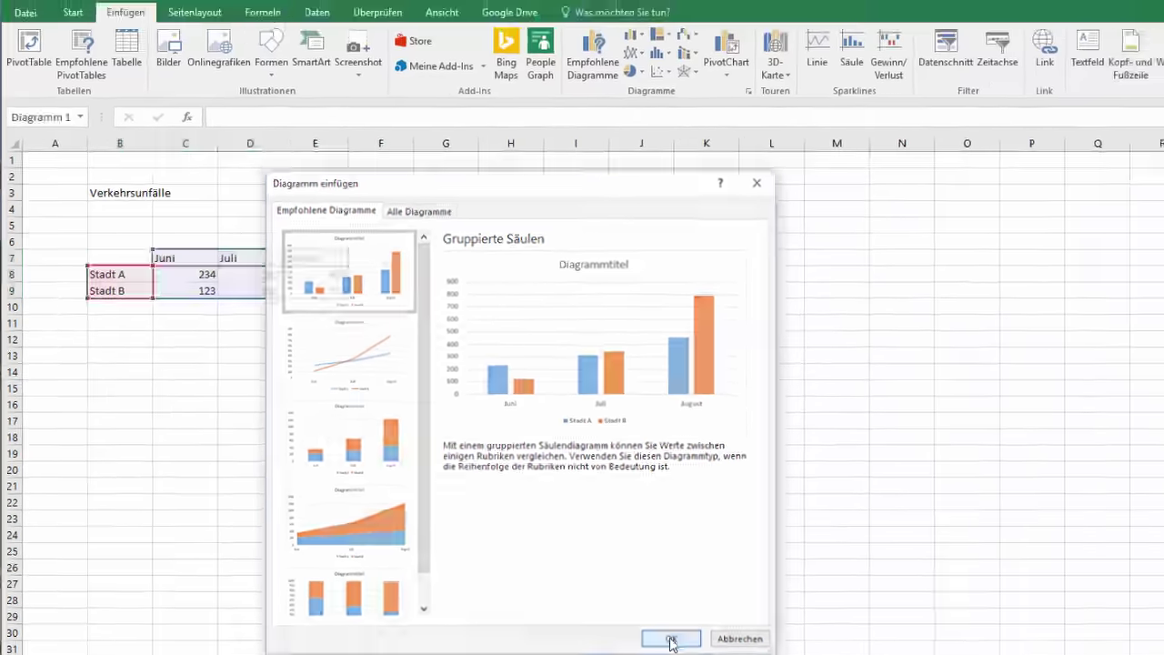
{"action": "left_click", "coordinate": [873, 621]}
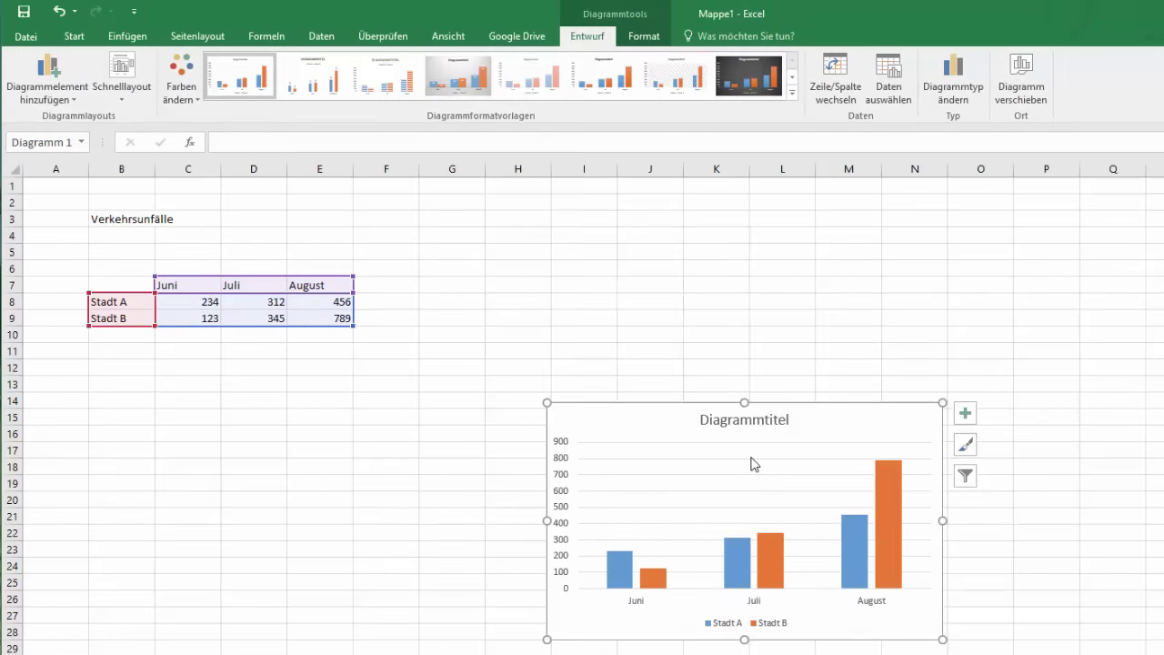
Step: Shift the chart left, enlarge it up and right, and drop it below the table
{"action": "mouse_move", "coordinate": [672, 424]}
{"action": "left_mouse_down"}
{"action": "mouse_move", "coordinate": [502, 440]}
{"action": "mouse_move", "coordinate": [346, 369]}
{"action": "left_mouse_up"}
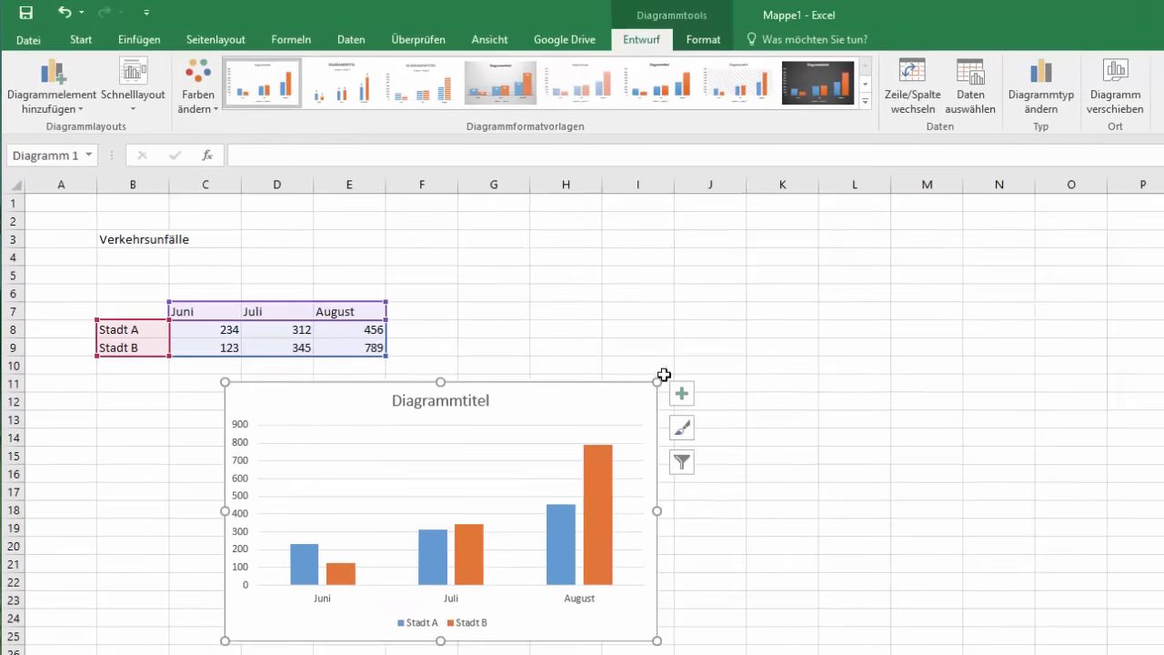
{"action": "left_click_drag", "start_coordinate": [655, 380], "coordinate": [730, 250]}
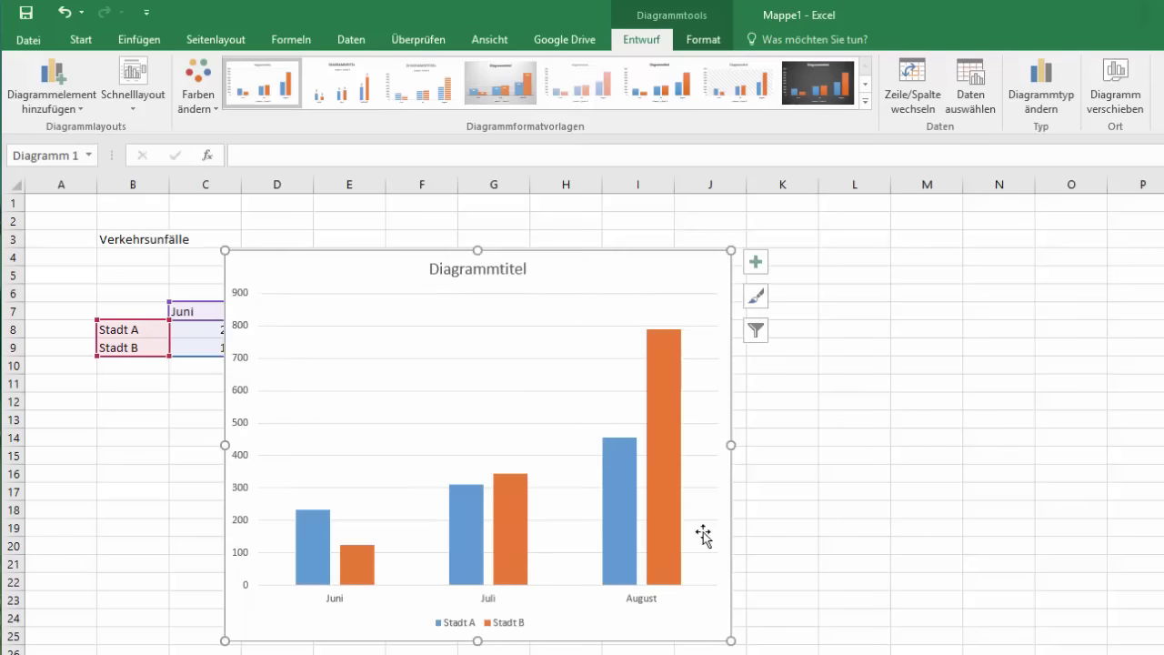
{"action": "mouse_move", "coordinate": [388, 278]}
{"action": "left_mouse_down"}
{"action": "mouse_move", "coordinate": [264, 352]}
{"action": "mouse_move", "coordinate": [253, 344]}
{"action": "left_mouse_up"}
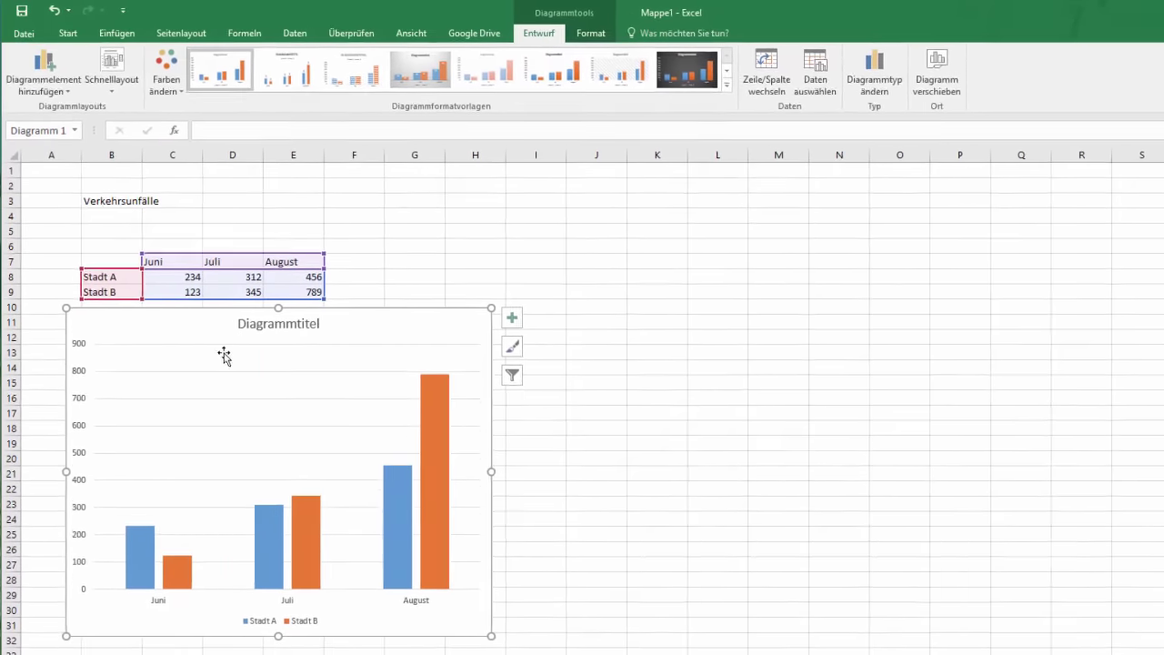
Step: Replace the title Diagrammtitel with 'Verkehrsunfälle' and select the orange Stadt B series for formatting
{"action": "left_click", "coordinate": [282, 322]}
{"action": "triple_click", "coordinate": [282, 321]}
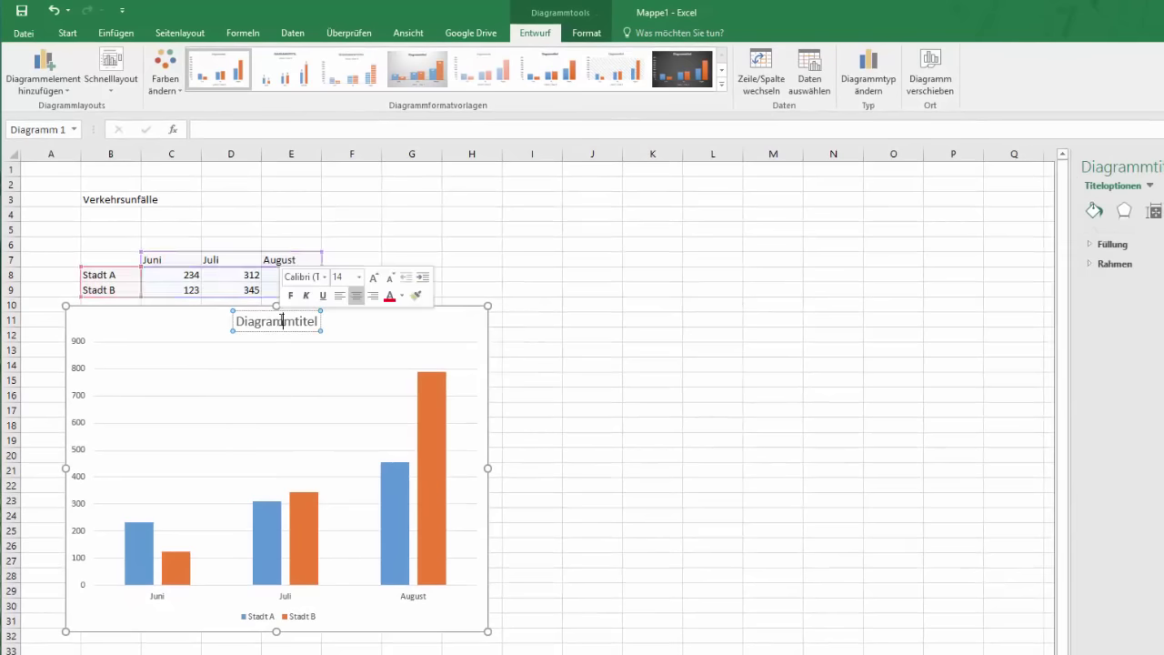
{"action": "left_click", "coordinate": [281, 322]}
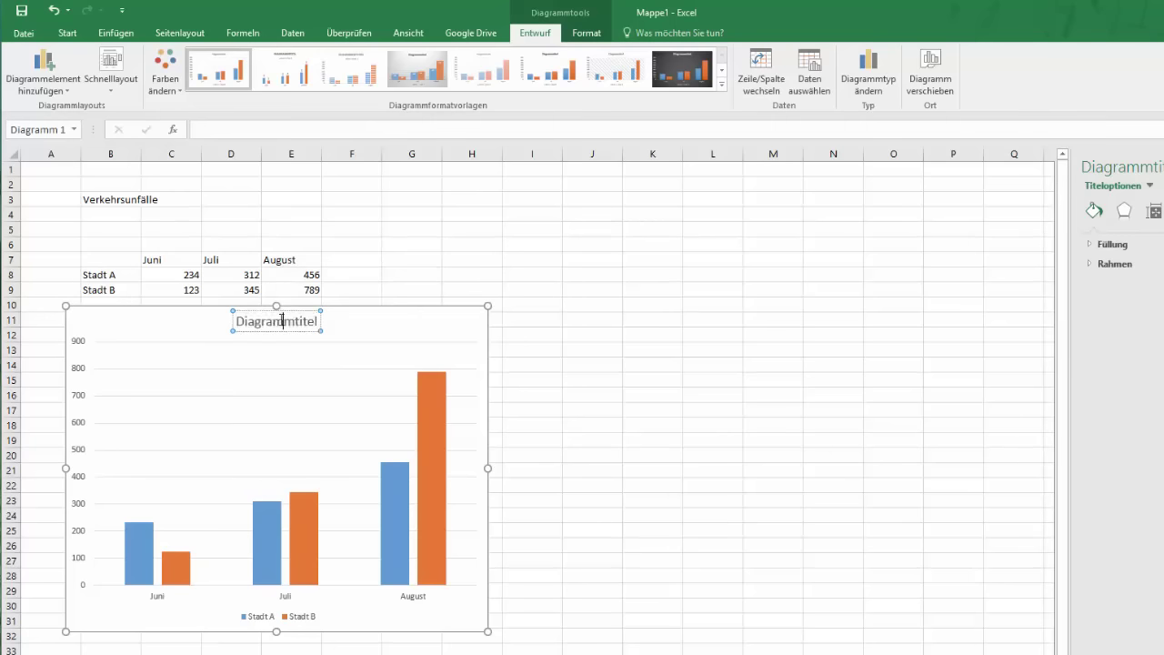
{"action": "double_click", "coordinate": [281, 320]}
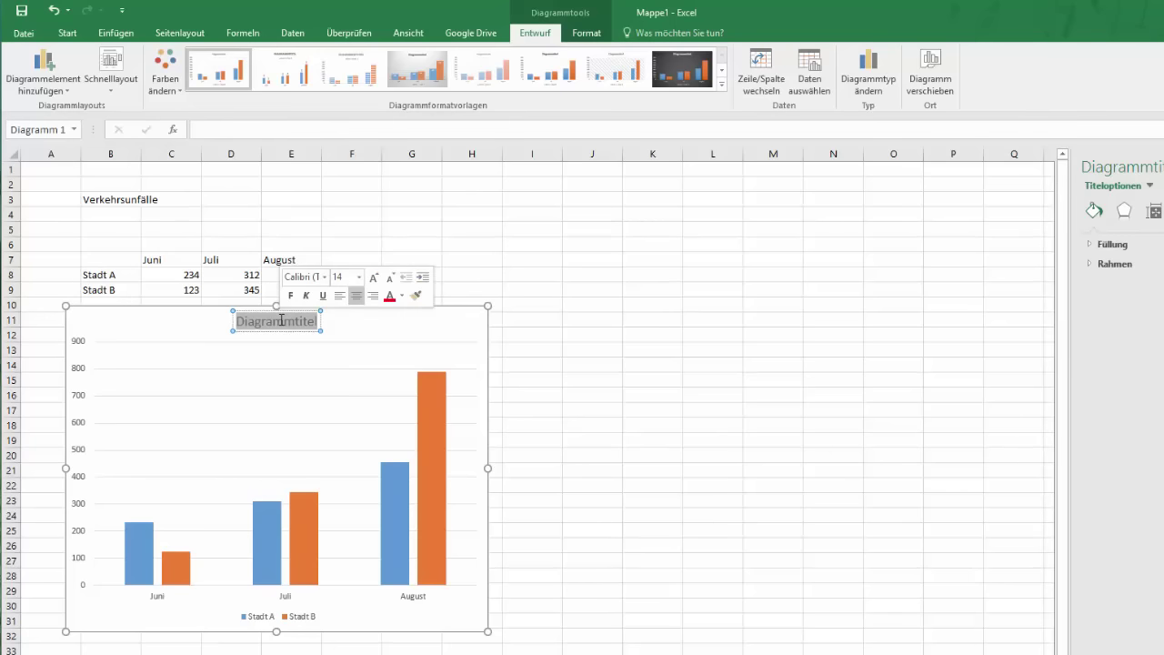
{"action": "type", "text": "Ver"}
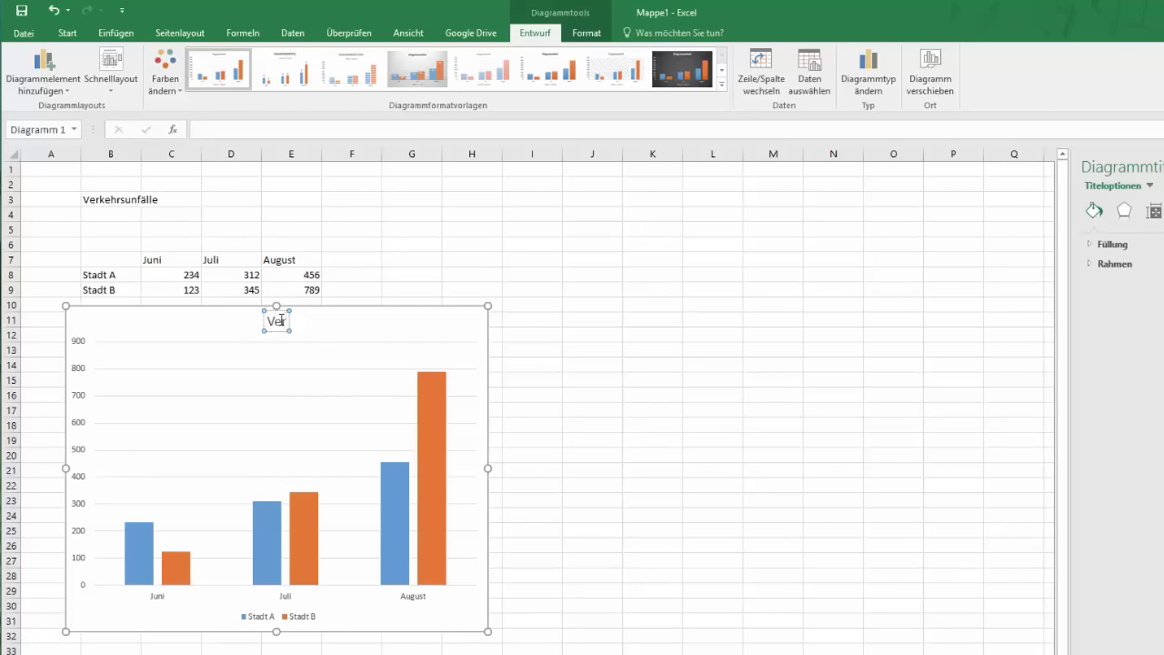
{"action": "type", "text": "kehrs"}
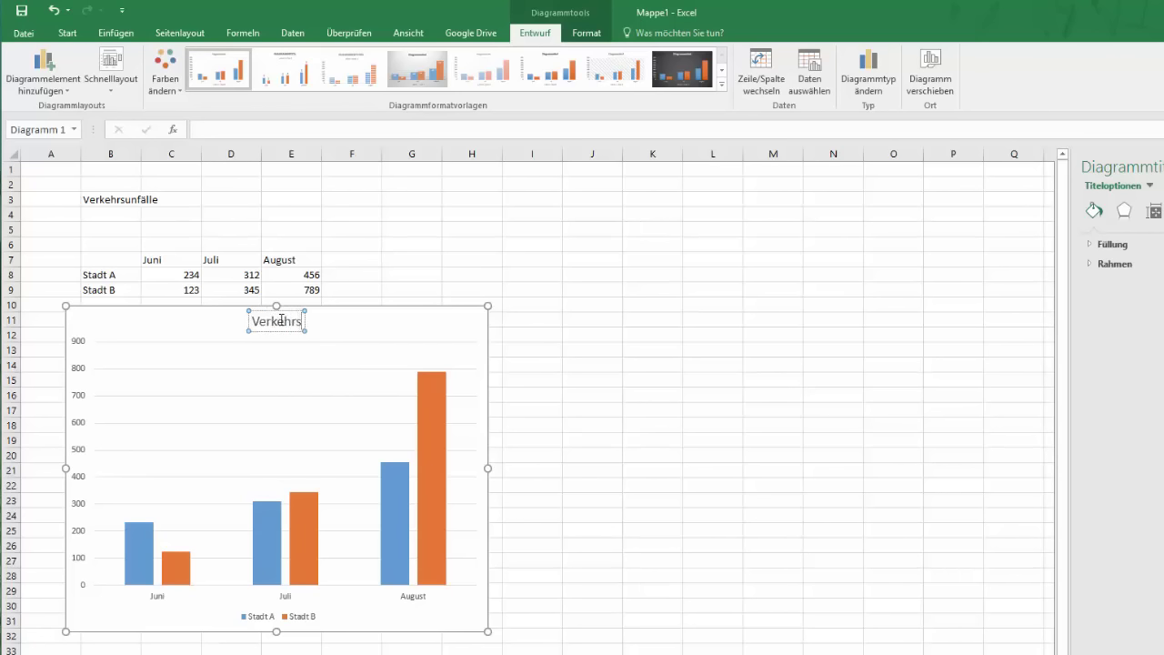
{"action": "type", "text": "unf"}
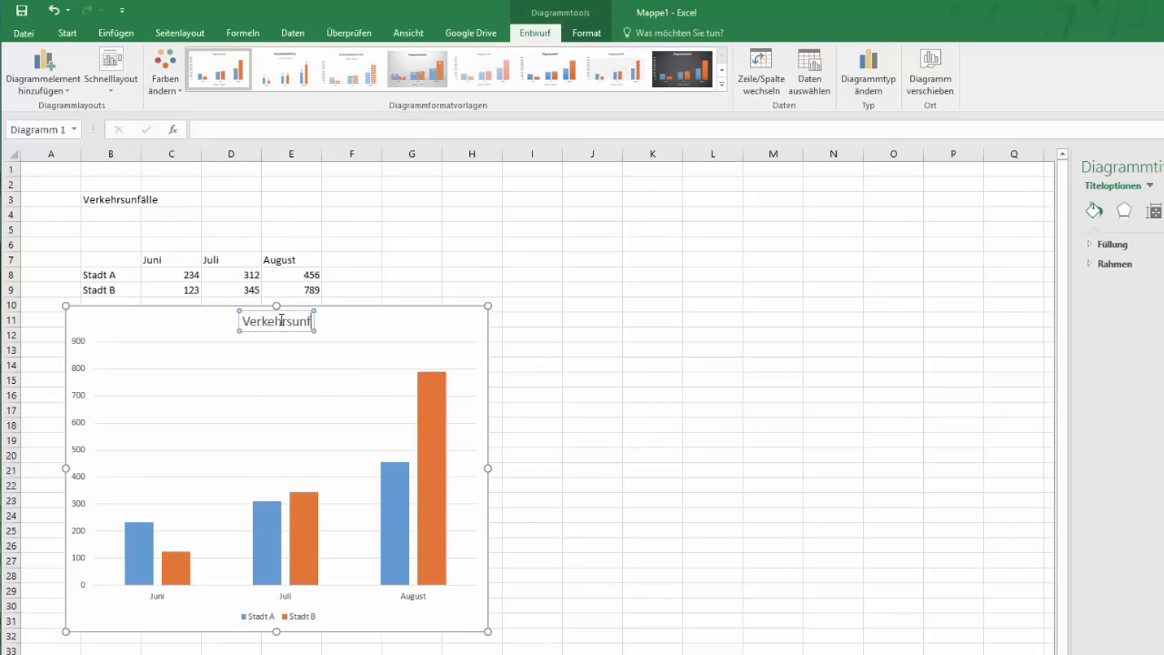
{"action": "type", "text": "älle"}
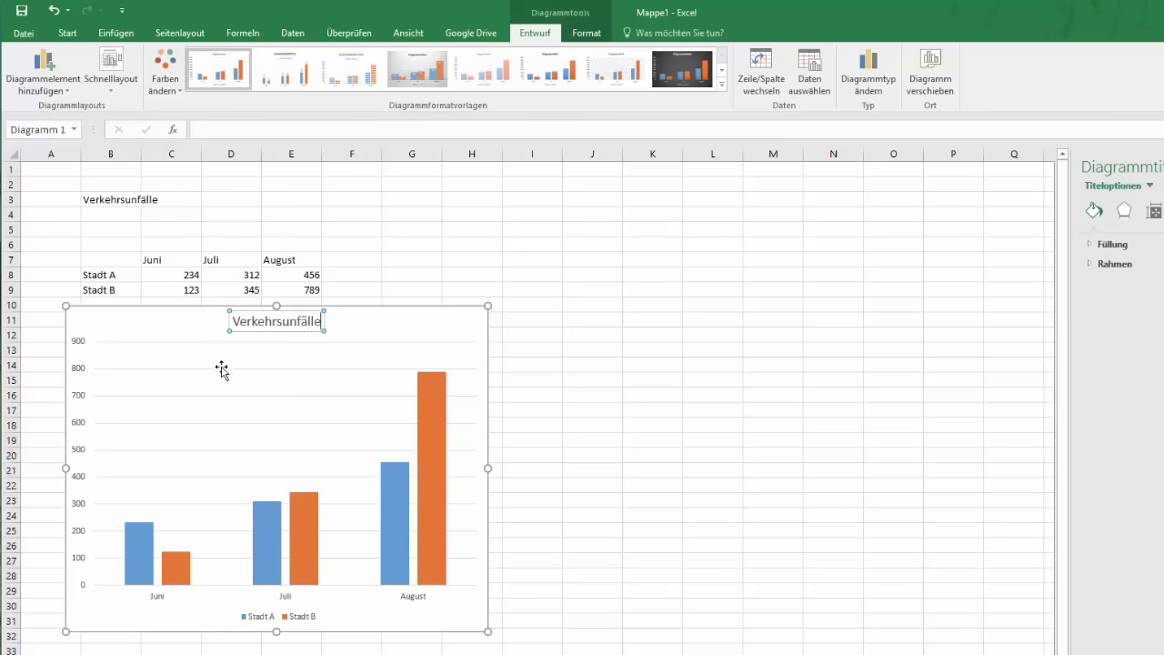
{"action": "left_click", "coordinate": [434, 433]}
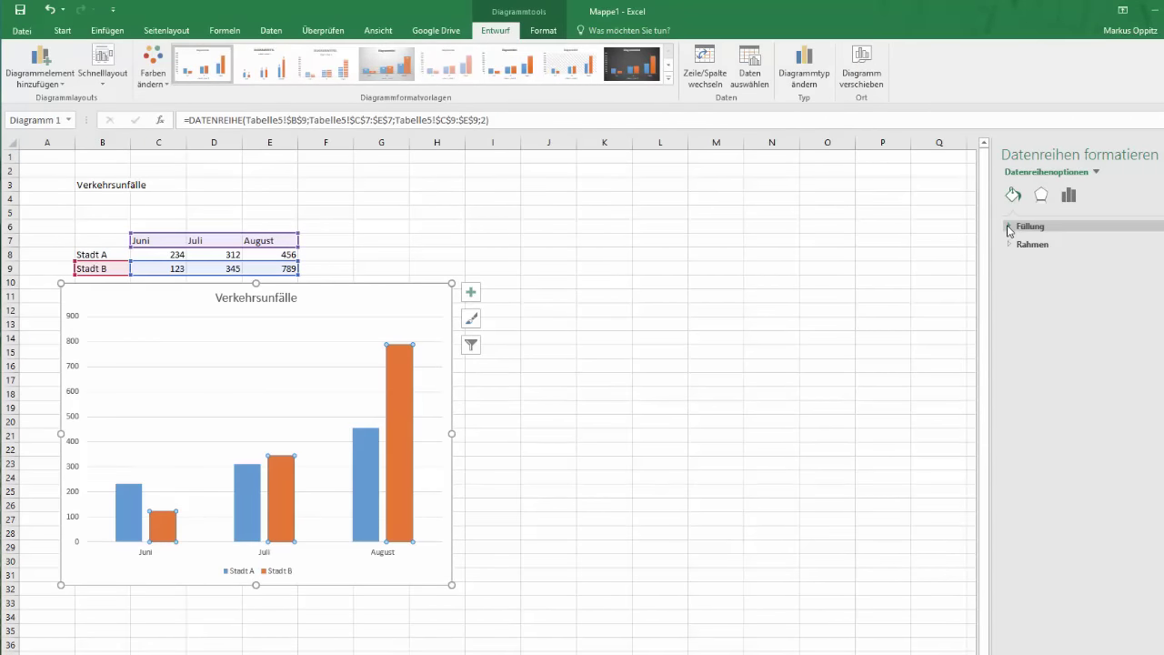
{"action": "left_click", "coordinate": [1018, 227]}
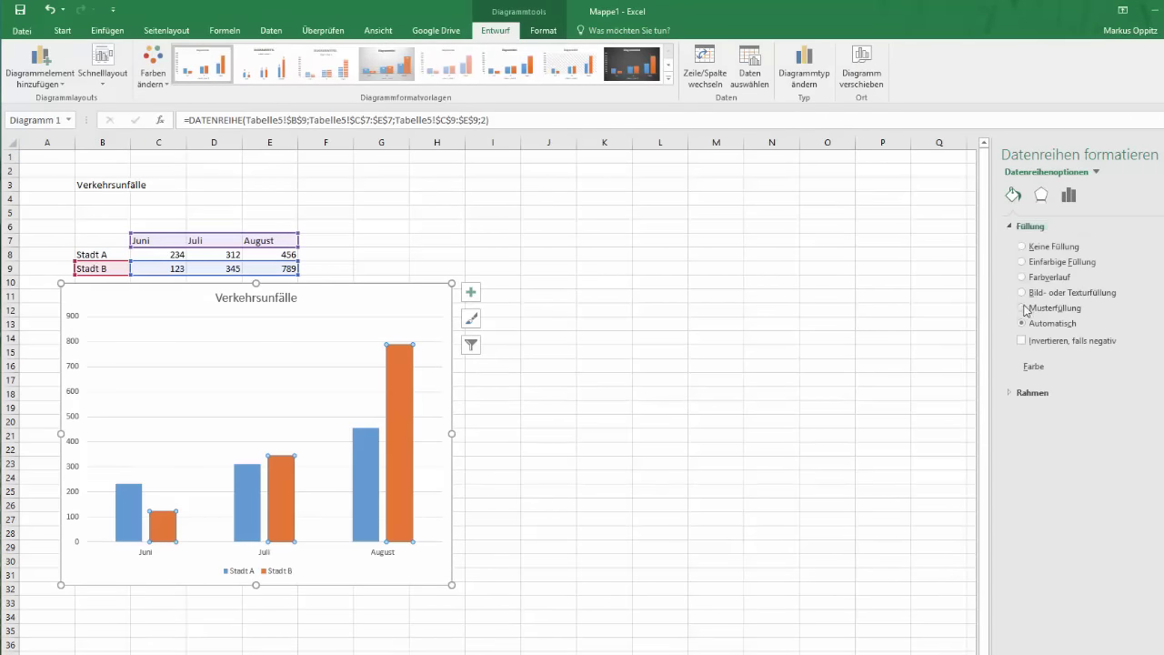
{"action": "left_click", "coordinate": [1021, 246]}
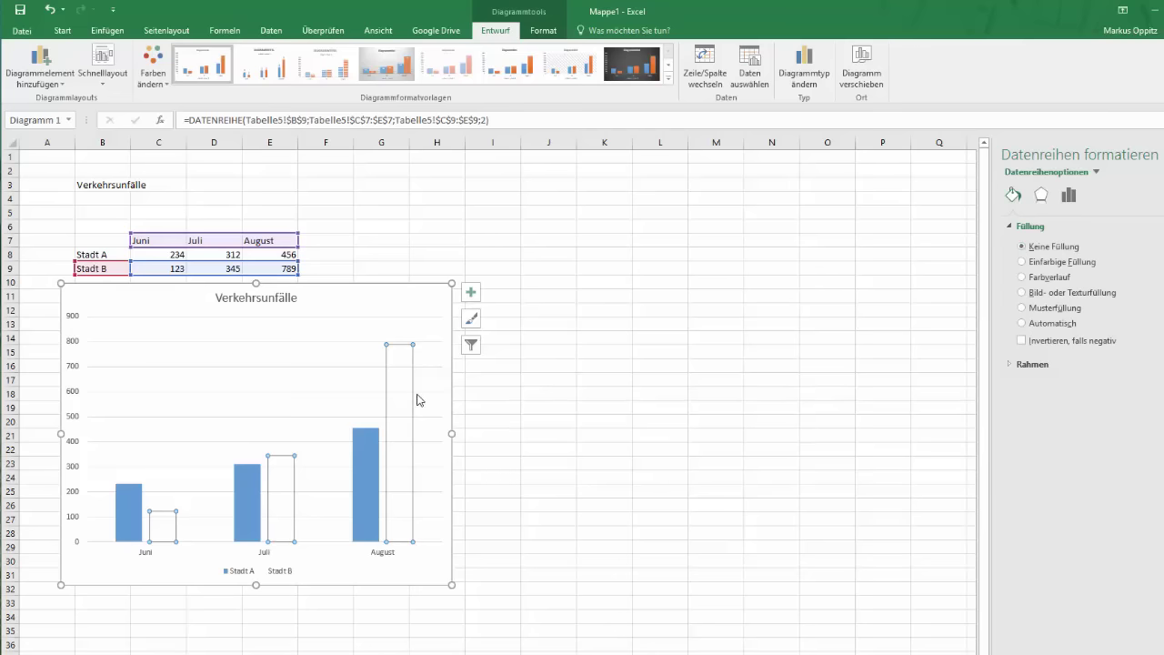
{"action": "left_click", "coordinate": [1022, 262]}
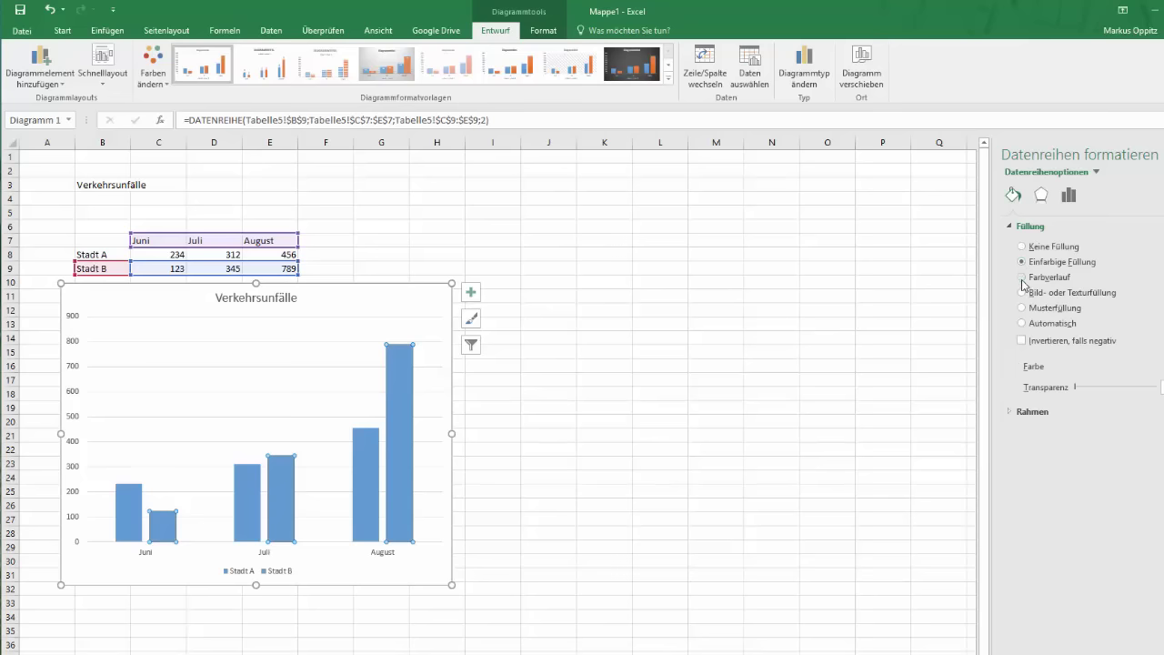
{"action": "left_click", "coordinate": [1022, 278]}
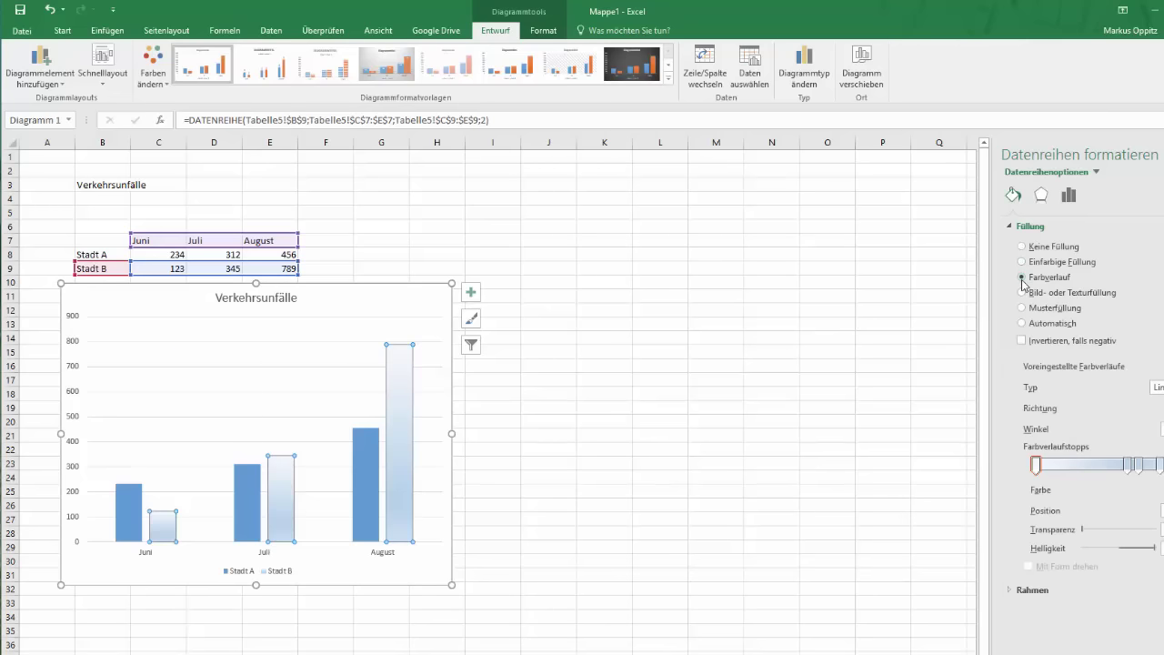
{"action": "left_click", "coordinate": [1021, 324]}
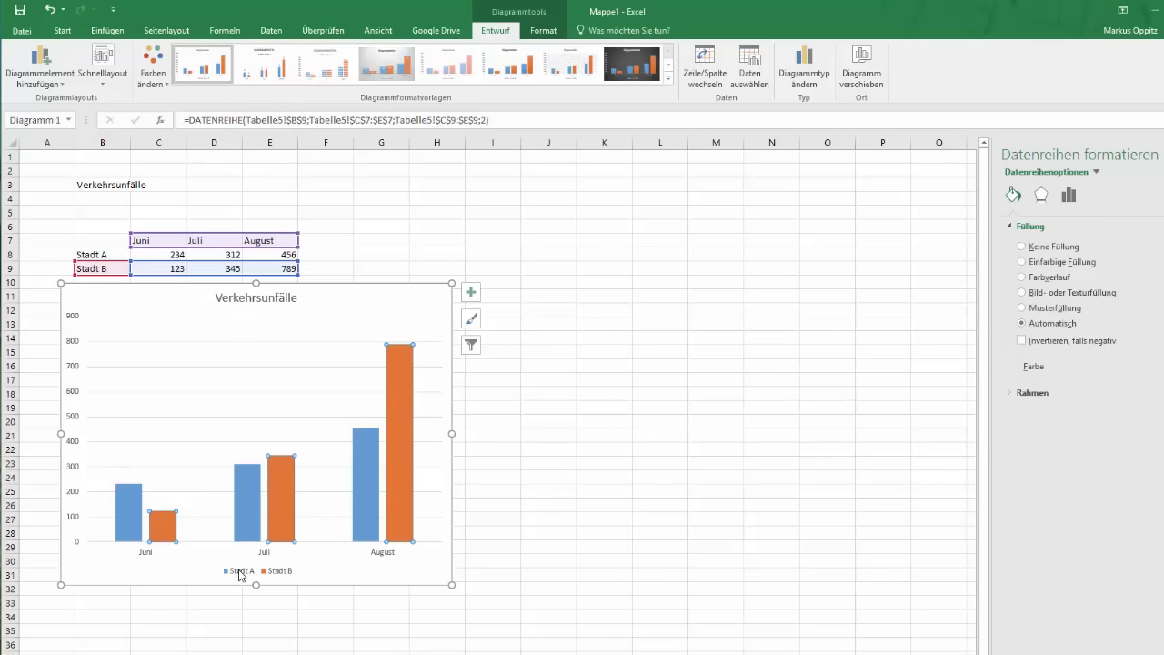
{"action": "left_click", "coordinate": [239, 573]}
Step: Check the Stadt A legend entry's options, then select Stadt A's Juni cell holding 234
{"action": "left_click", "coordinate": [239, 572]}
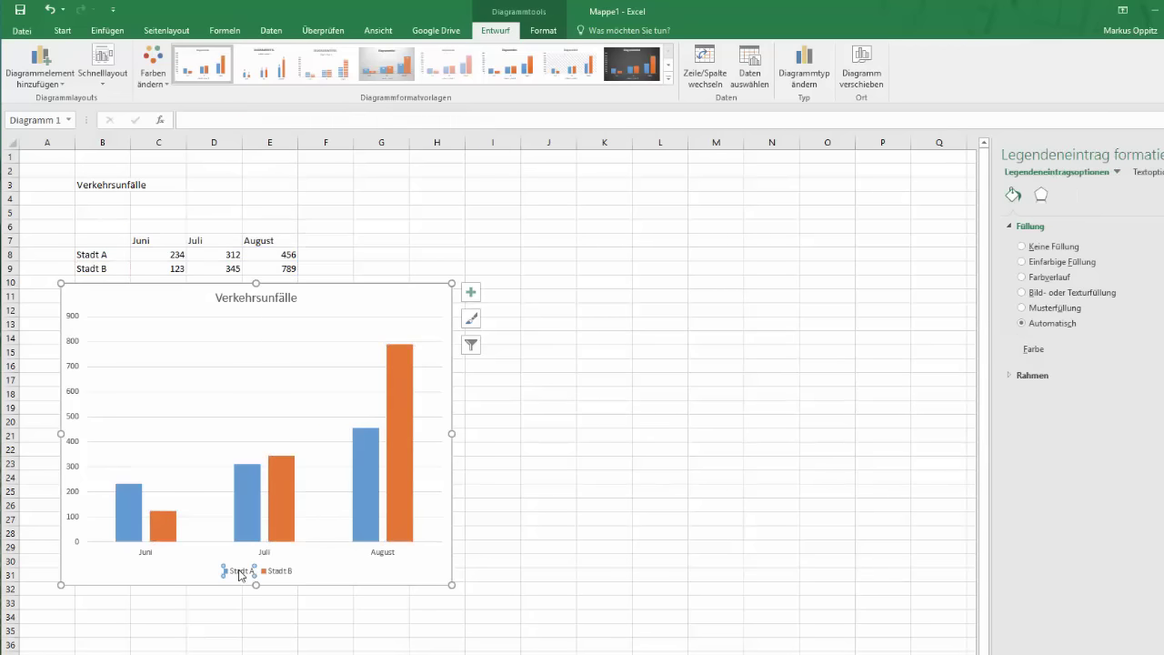
{"action": "right_click", "coordinate": [239, 573]}
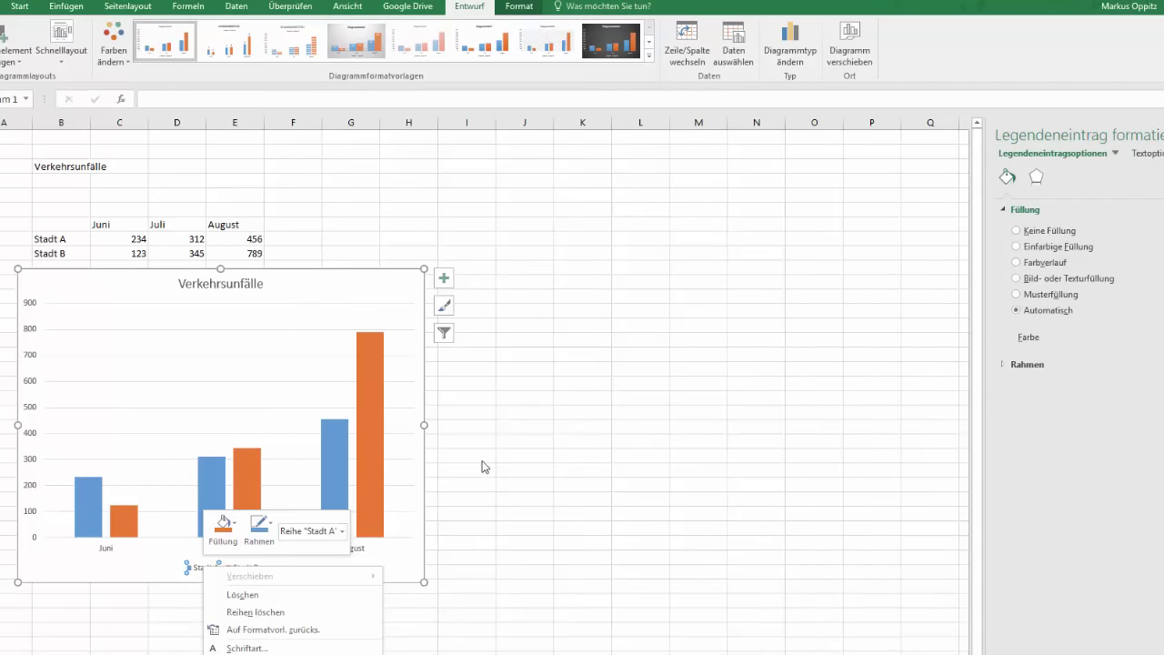
{"action": "key", "text": "Escape"}
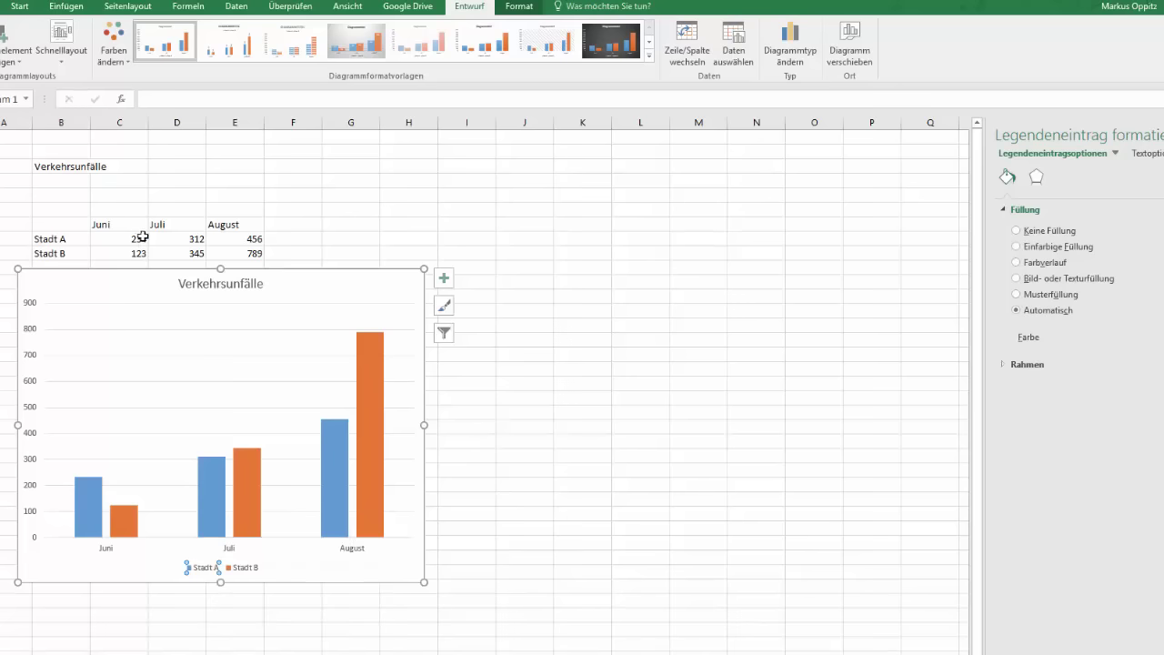
{"action": "left_click", "coordinate": [129, 239]}
{"action": "type", "text": "150"}
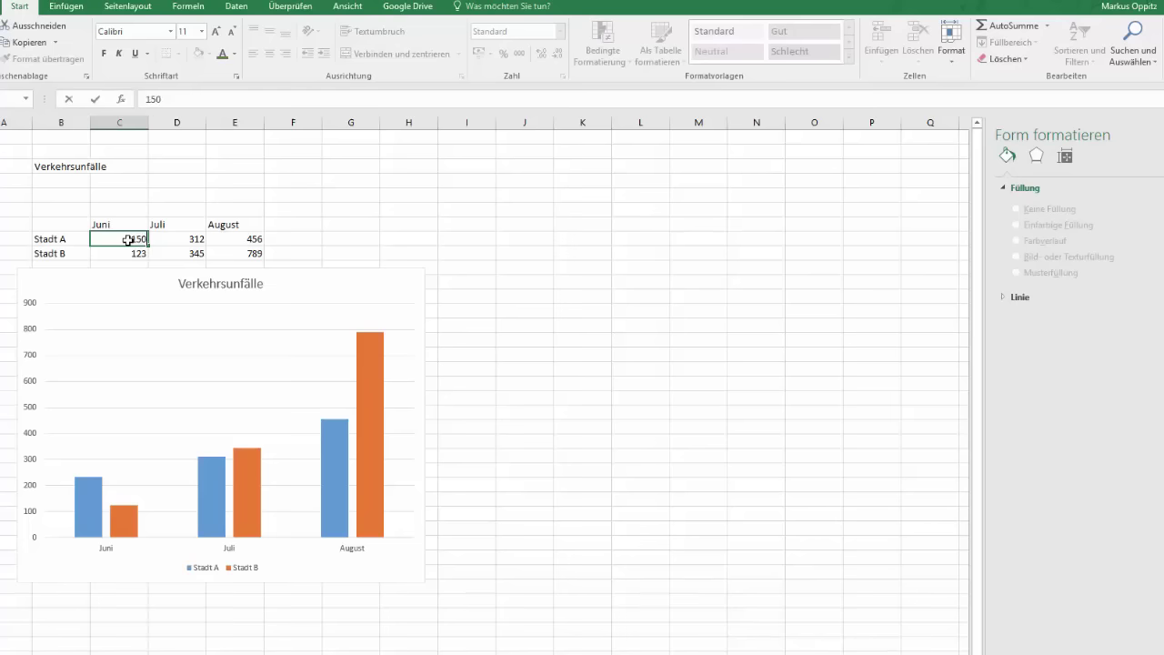
Step: Commit 150 for Stadt A Juni, change Stadt B August from 789 to 349, and reselect the table
{"action": "left_click", "coordinate": [308, 234]}
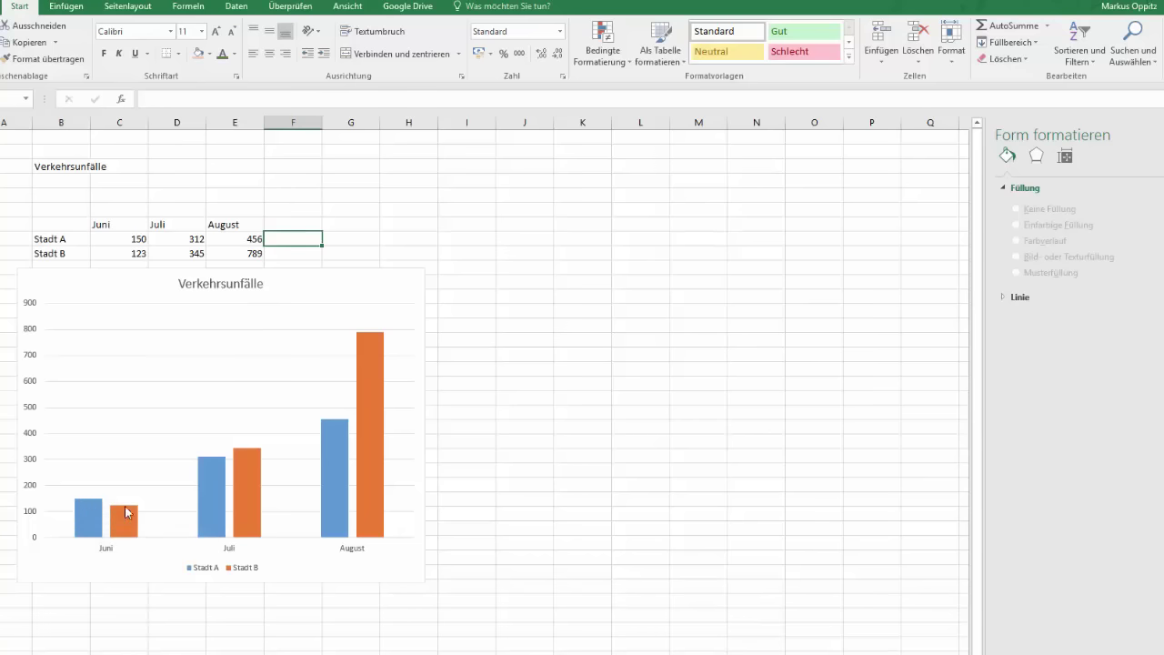
{"action": "double_click", "coordinate": [235, 254]}
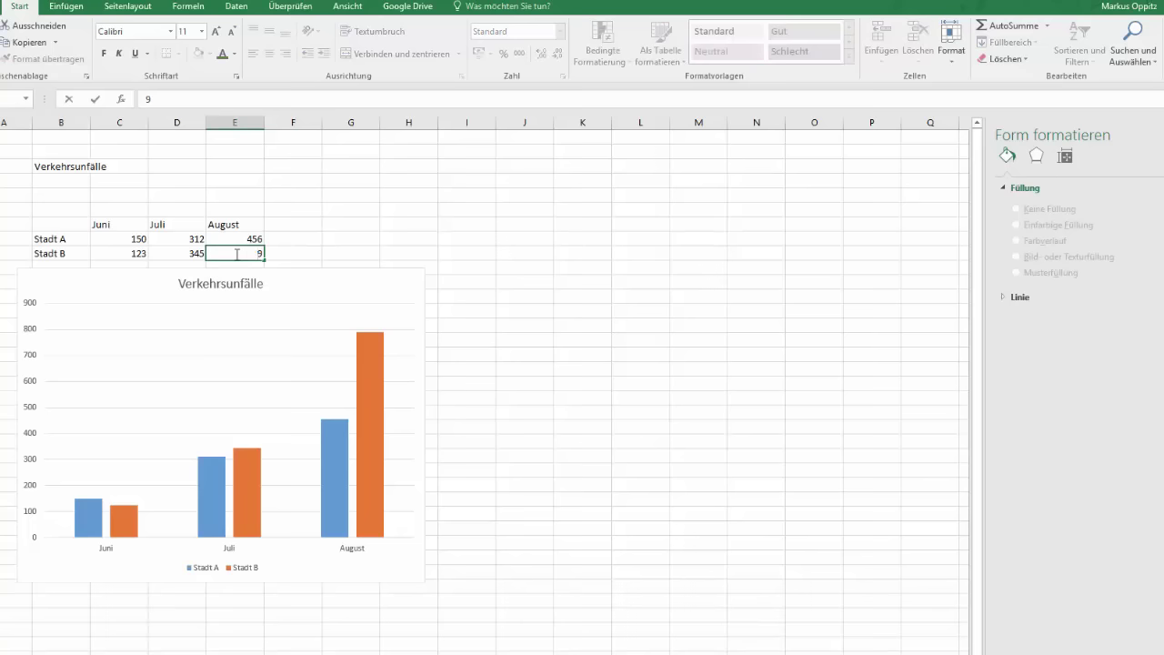
{"action": "type", "text": "349"}
{"action": "key", "text": "Return"}
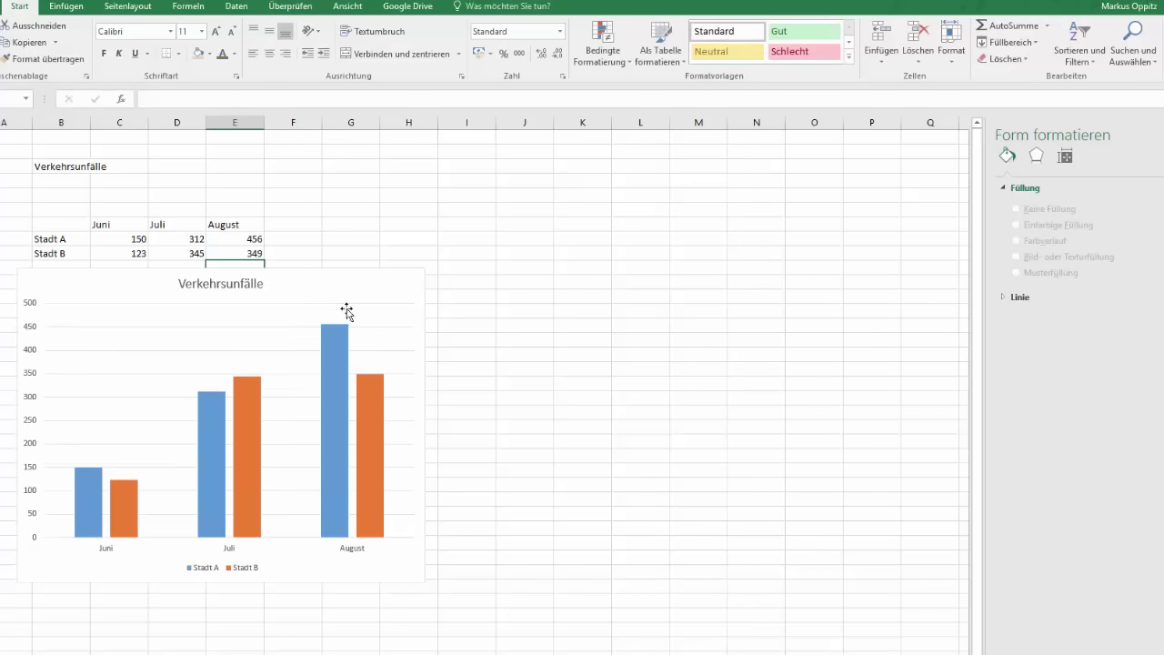
{"action": "left_click", "coordinate": [339, 214]}
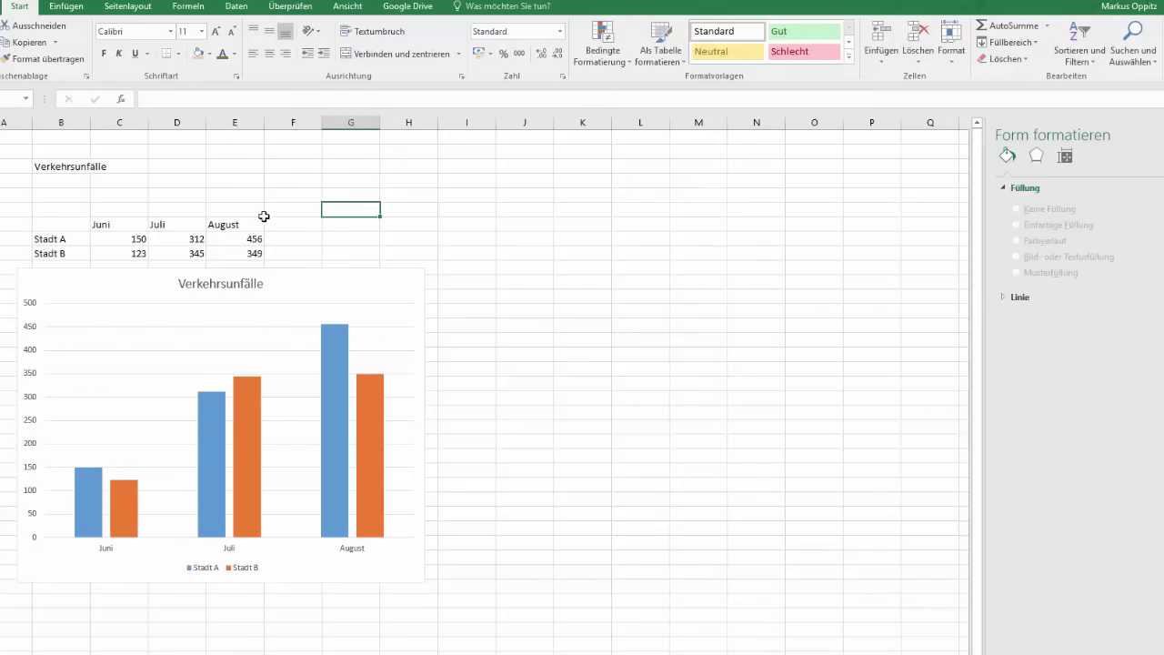
{"action": "left_click_drag", "start_coordinate": [67, 224], "coordinate": [231, 250]}
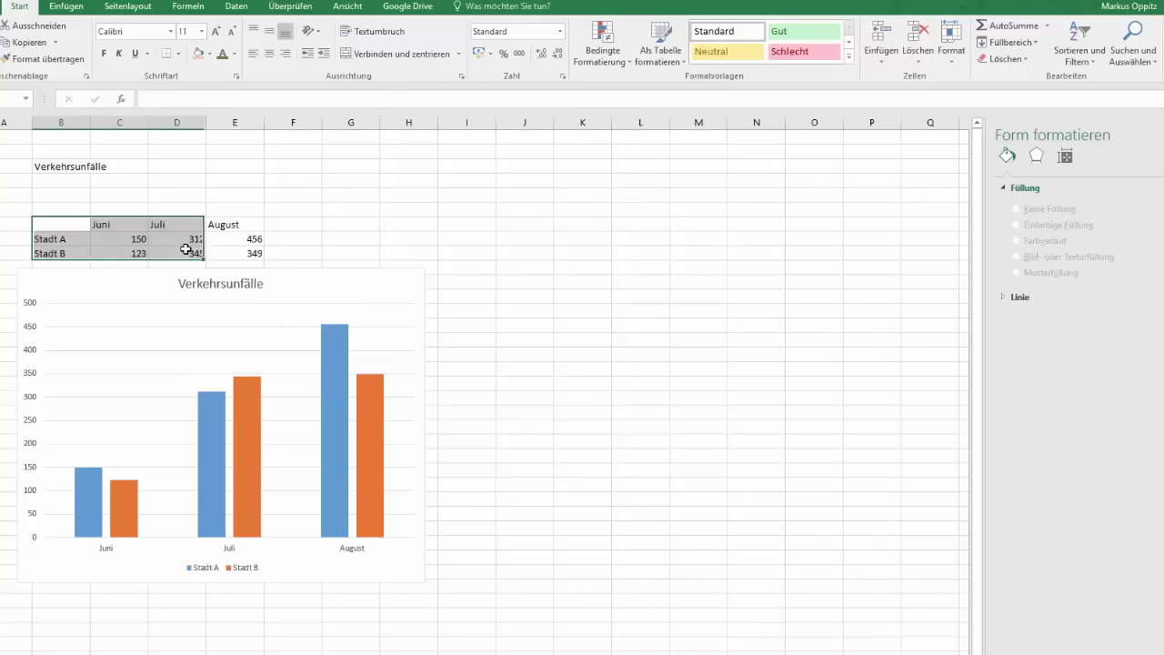
Step: Insert a Gestapelte 3D-Säulen chart from the Säulendiagramm dropdown on the Einfügen tab
{"action": "left_click", "coordinate": [69, 8]}
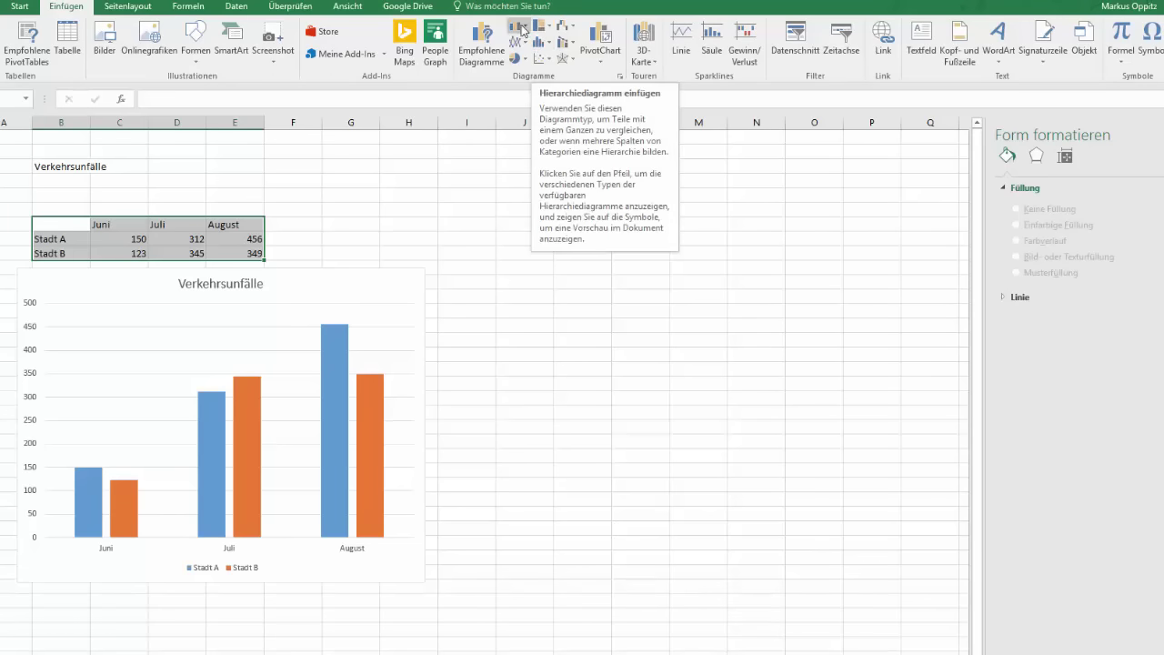
{"action": "left_click", "coordinate": [523, 30]}
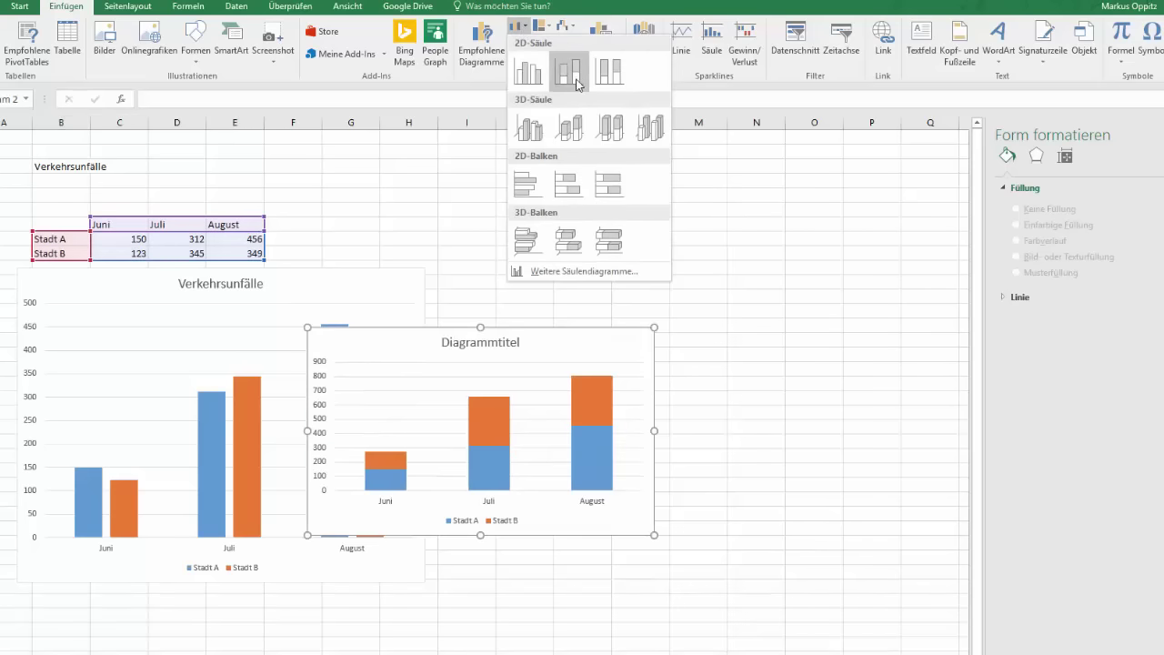
{"action": "left_click", "coordinate": [580, 133]}
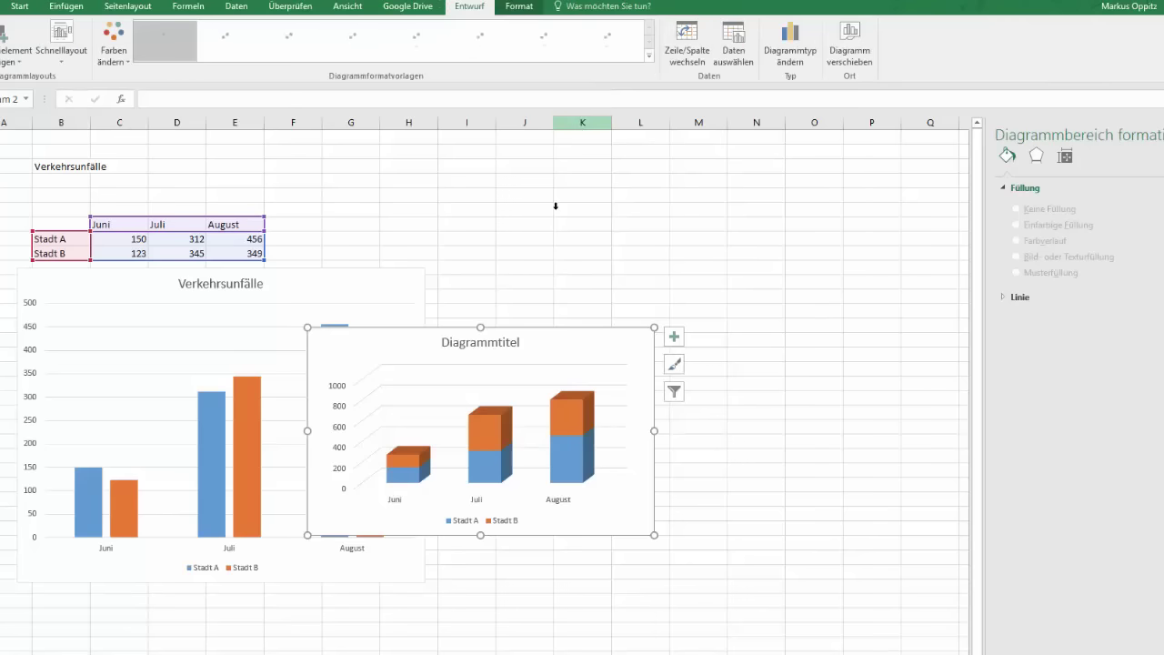
Step: Move the stacked 3D chart up and right beside the first chart, centre its title, and deselect
{"action": "left_click", "coordinate": [500, 336]}
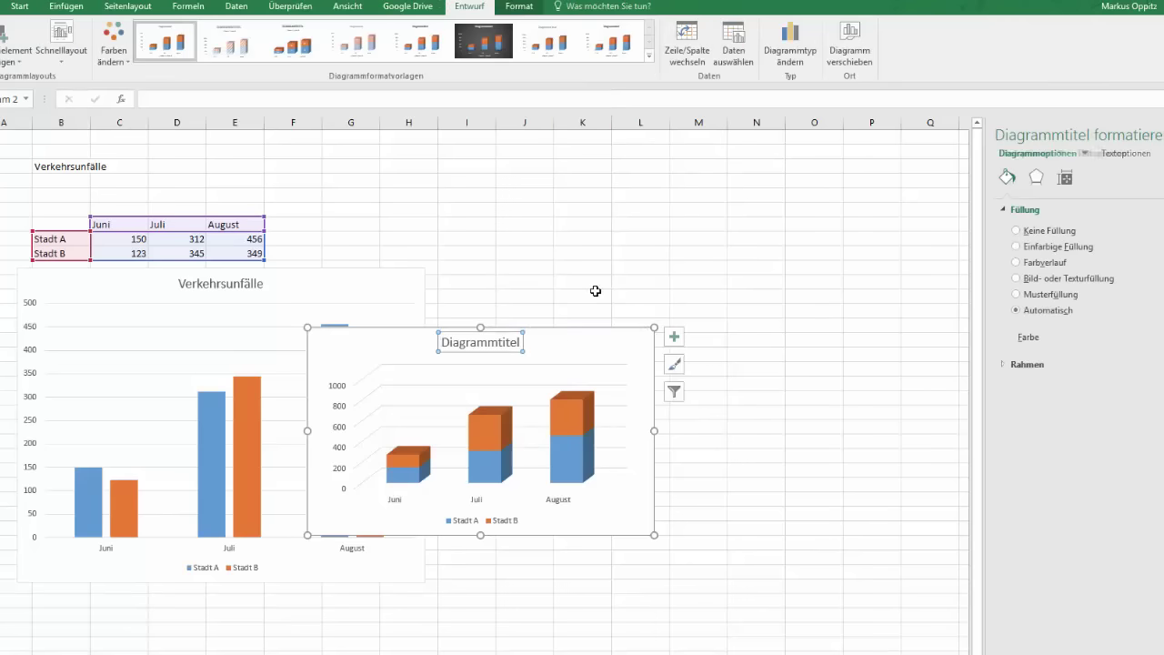
{"action": "left_click_drag", "start_coordinate": [500, 338], "coordinate": [615, 332]}
{"action": "left_click_drag", "start_coordinate": [412, 339], "coordinate": [557, 246]}
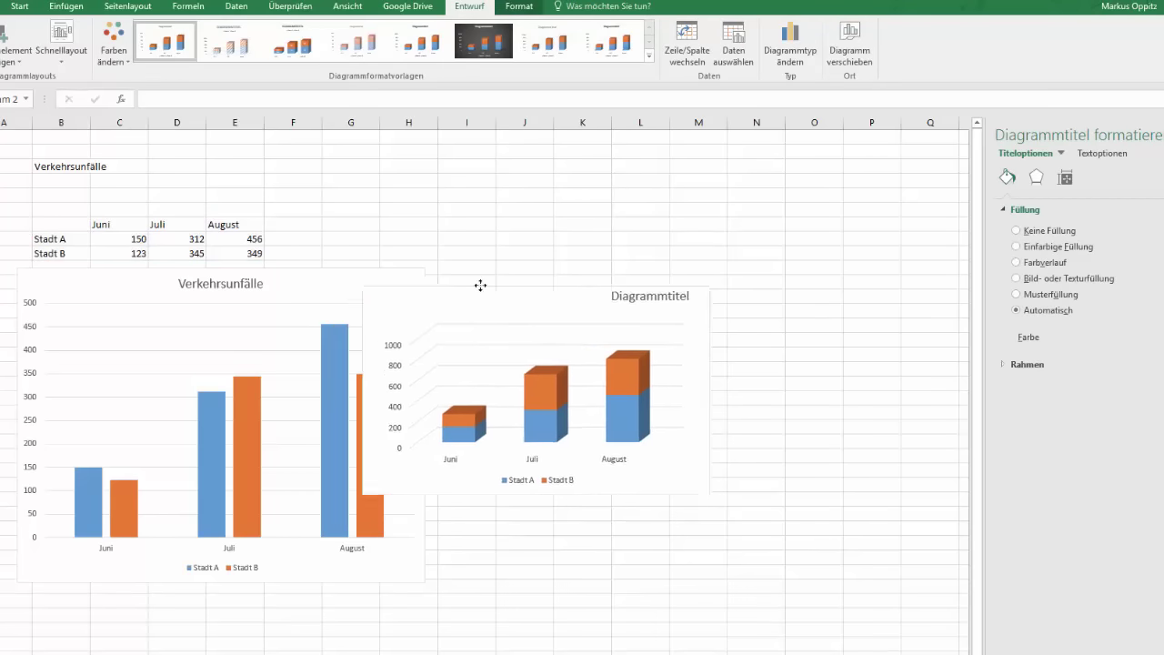
{"action": "left_click", "coordinate": [725, 246]}
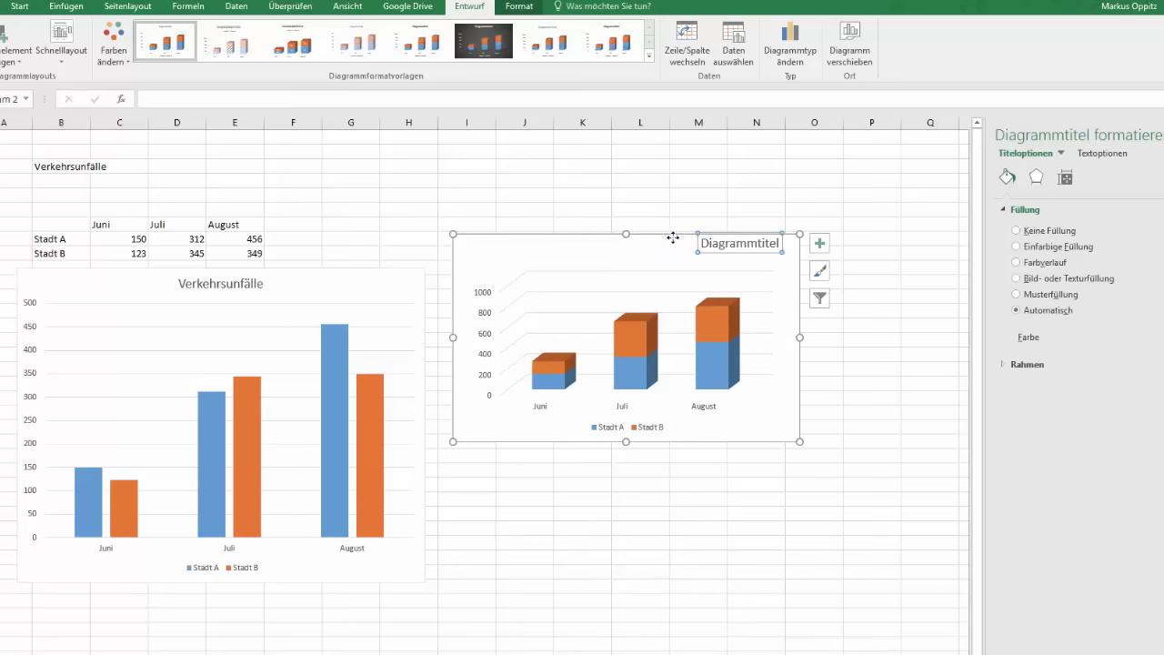
{"action": "left_click_drag", "start_coordinate": [729, 234], "coordinate": [674, 236]}
{"action": "left_click", "coordinate": [544, 165]}
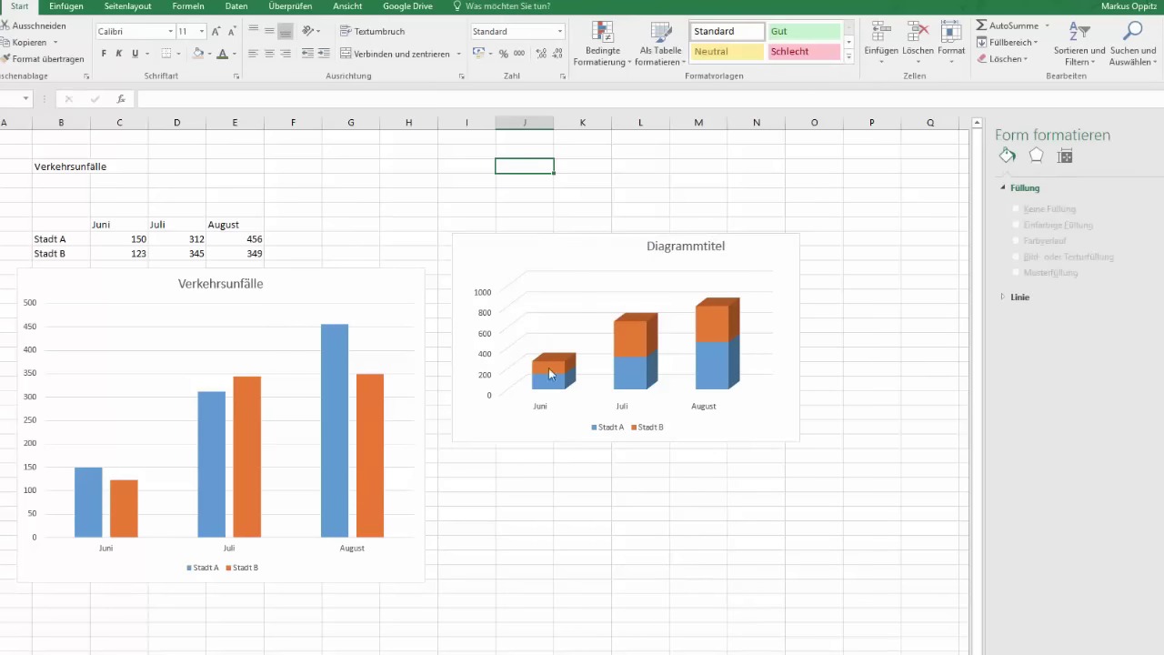
{"action": "left_click", "coordinate": [499, 486]}
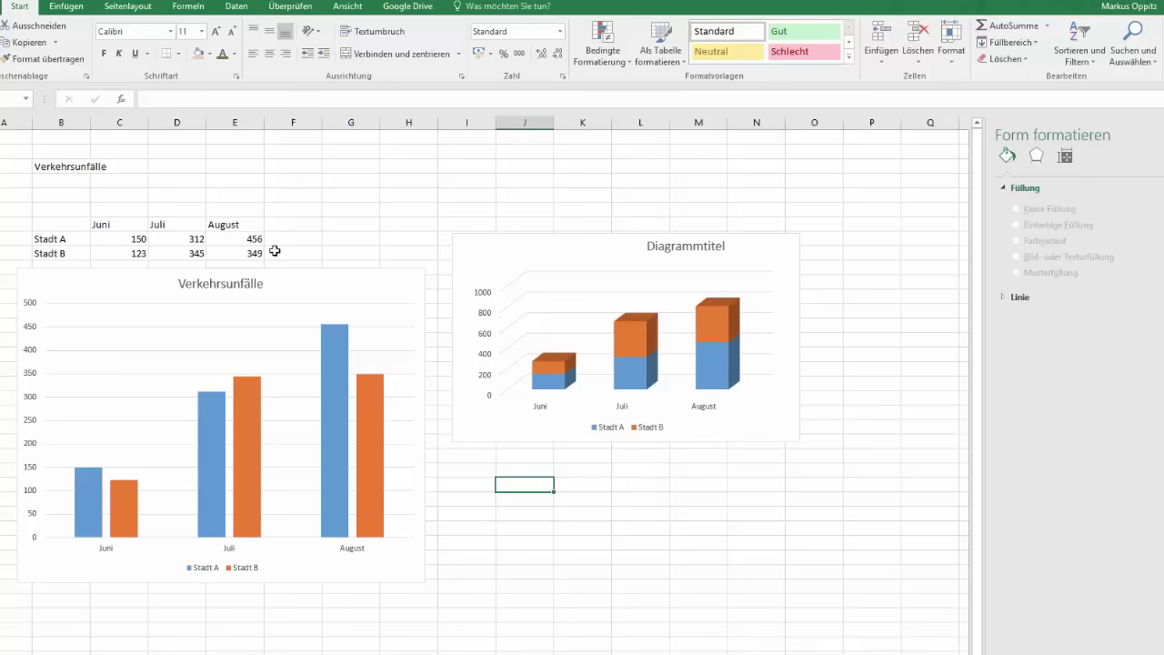
{"action": "left_click", "coordinate": [307, 217]}
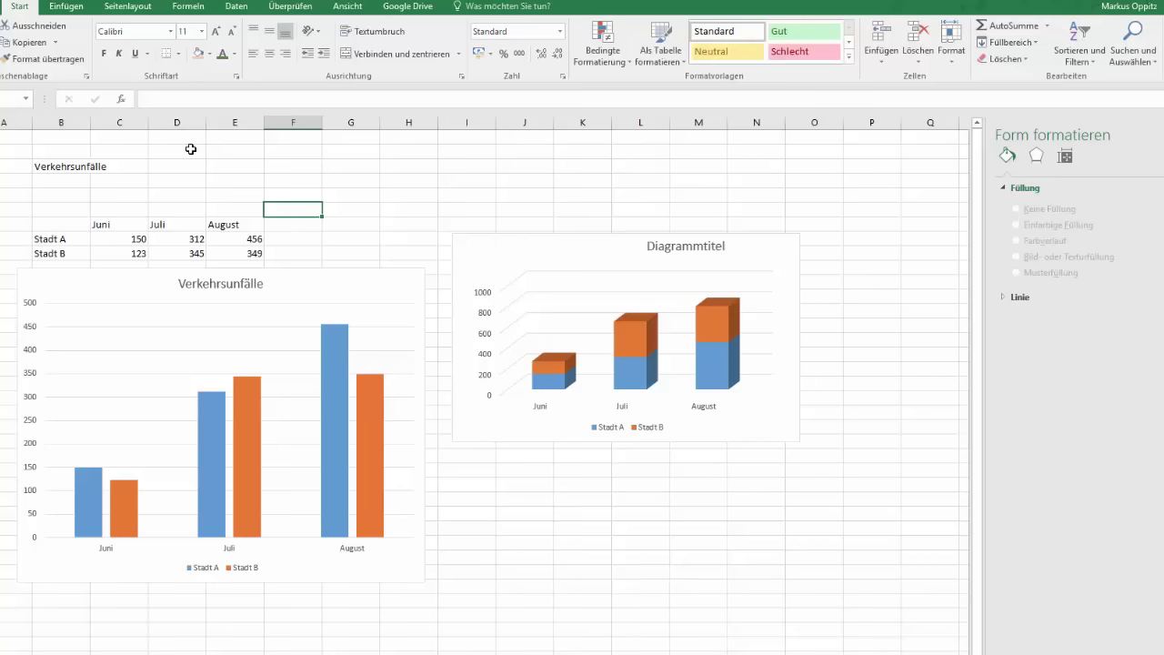